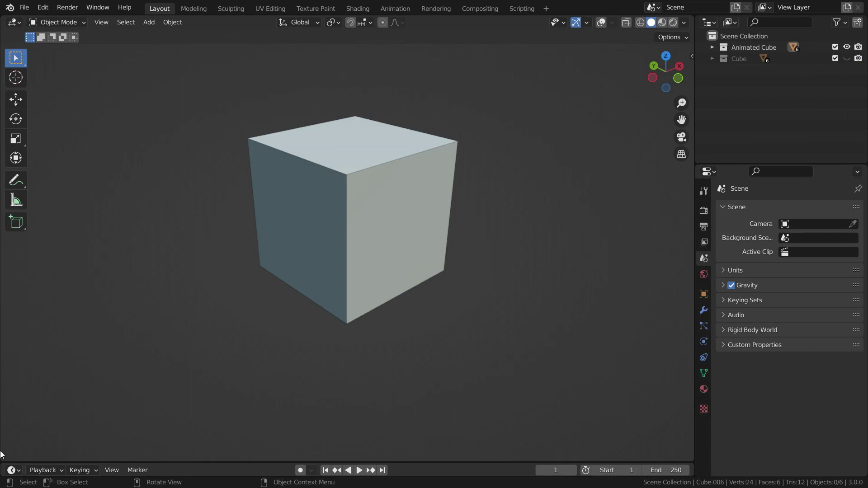
Step: Play and scrub the cube's unfolding animation, examining from several angles how its faces open along the marked seams
{"action": "key", "text": "space"}
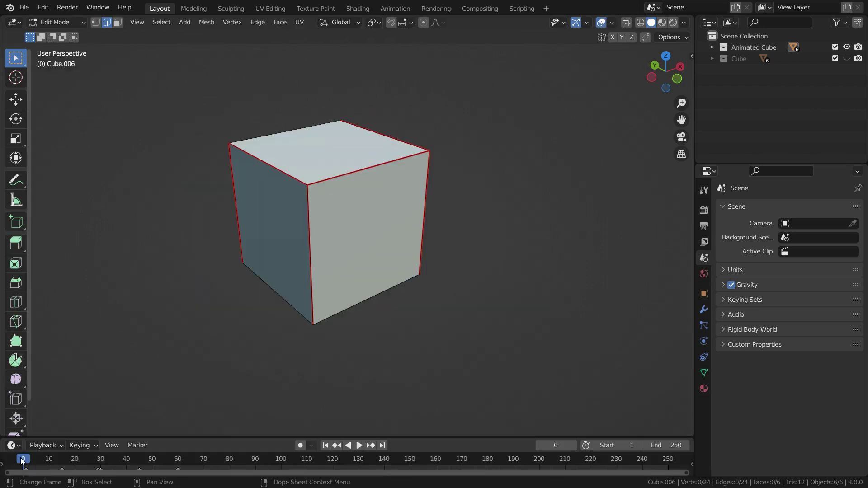
{"action": "left_click", "coordinate": [25, 460]}
{"action": "left_click_drag", "start_coordinate": [25, 457], "coordinate": [45, 464]}
{"action": "middle_click_drag", "start_coordinate": [330, 396], "coordinate": [435, 223]}
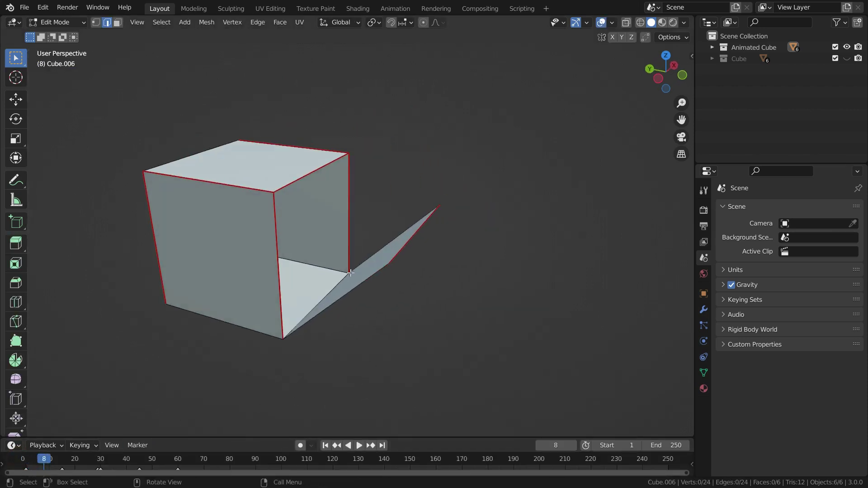
{"action": "left_click_drag", "start_coordinate": [44, 460], "coordinate": [75, 460]}
{"action": "middle_click_drag", "start_coordinate": [419, 288], "coordinate": [366, 256]}
{"action": "scroll", "coordinate": [449, 217], "scroll_direction": "up", "scroll_amount": 1}
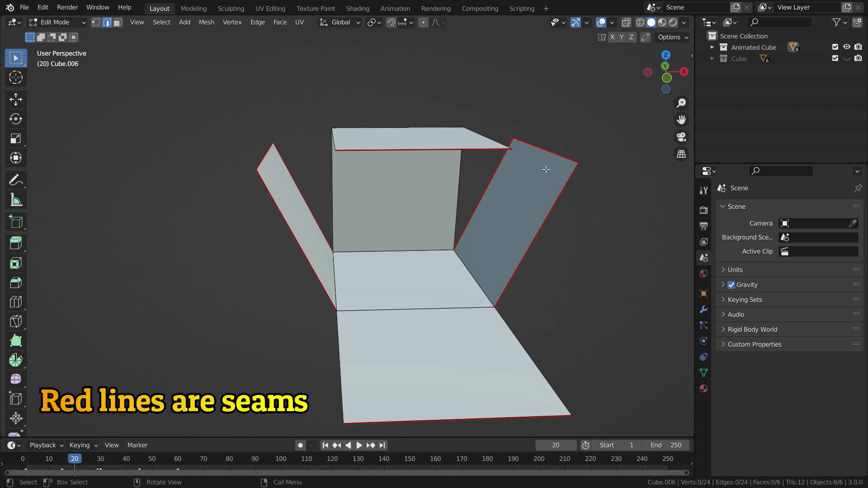
{"action": "left_click_drag", "start_coordinate": [76, 460], "coordinate": [189, 462]}
{"action": "middle_click_drag", "start_coordinate": [224, 290], "coordinate": [343, 366]}
{"action": "scroll", "coordinate": [320, 329], "scroll_direction": "down", "scroll_amount": 3}
{"action": "scroll", "coordinate": [227, 326], "scroll_direction": "up", "scroll_amount": 2}
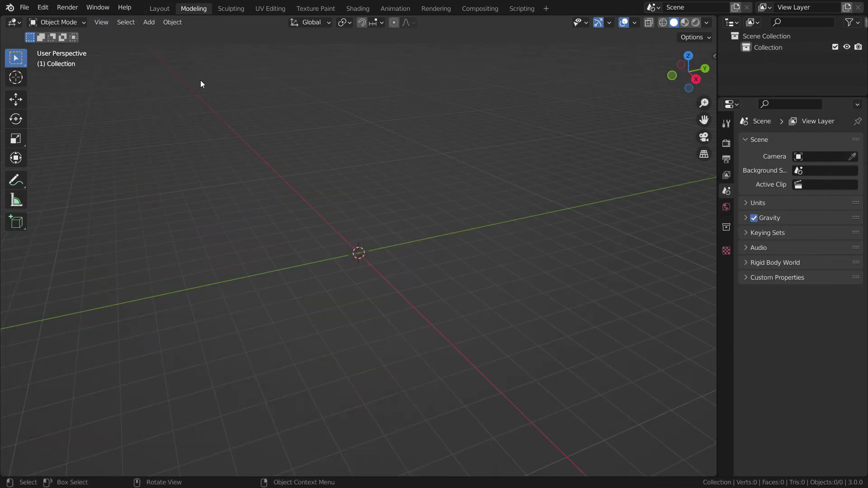
Step: Add a monkey mesh to the empty scene and expand its creation settings
{"action": "key", "text": "shift+a"}
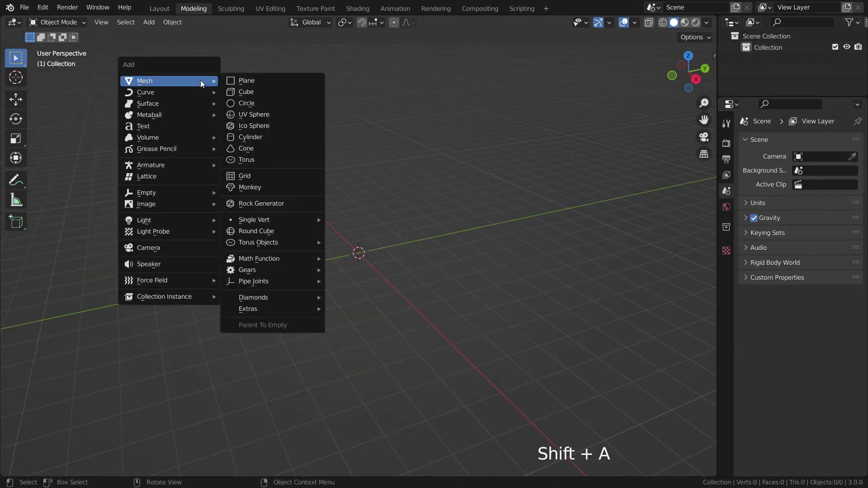
{"action": "left_click", "coordinate": [279, 188]}
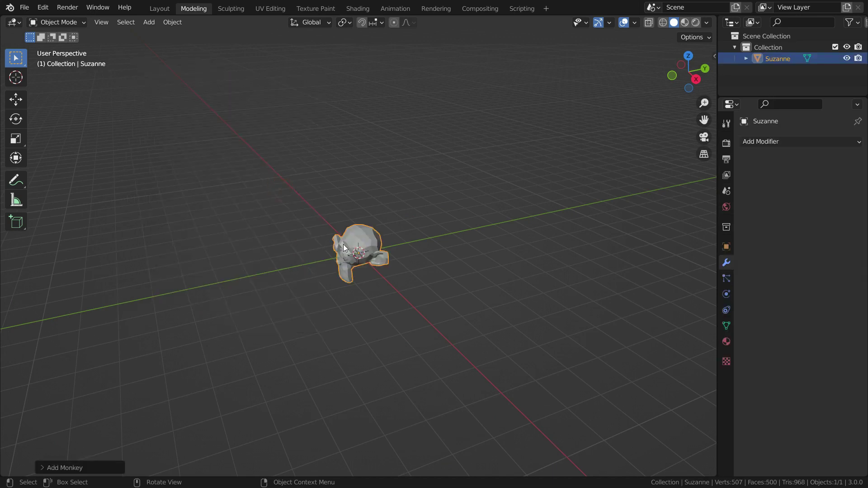
{"action": "left_click", "coordinate": [43, 468]}
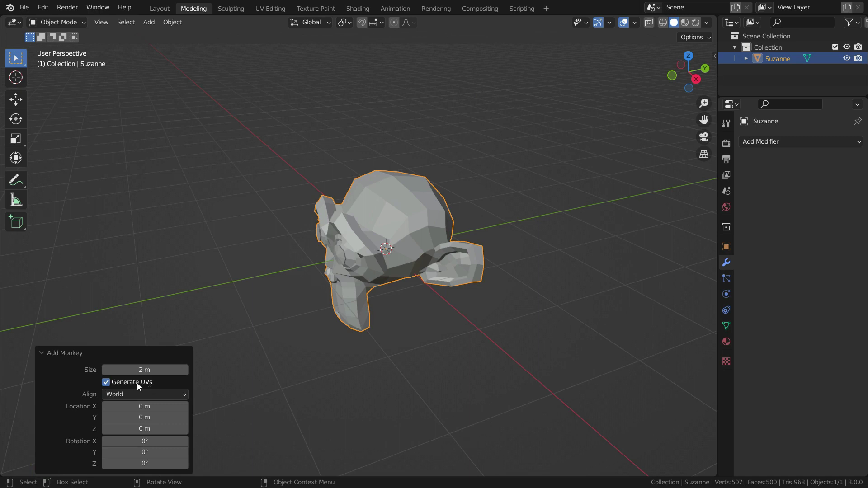
Step: Switch to the UV Editing workspace and enter Edit Mode on the monkey to show its default UV layout
{"action": "left_click", "coordinate": [272, 7]}
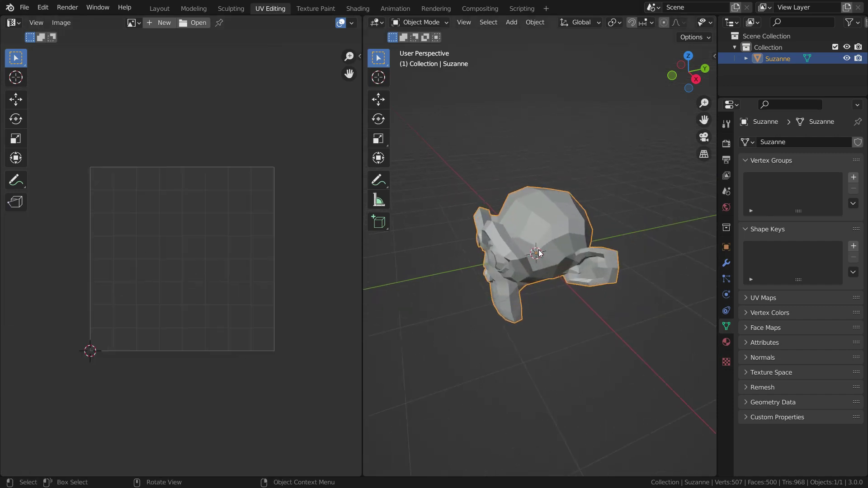
{"action": "key", "text": "Tab"}
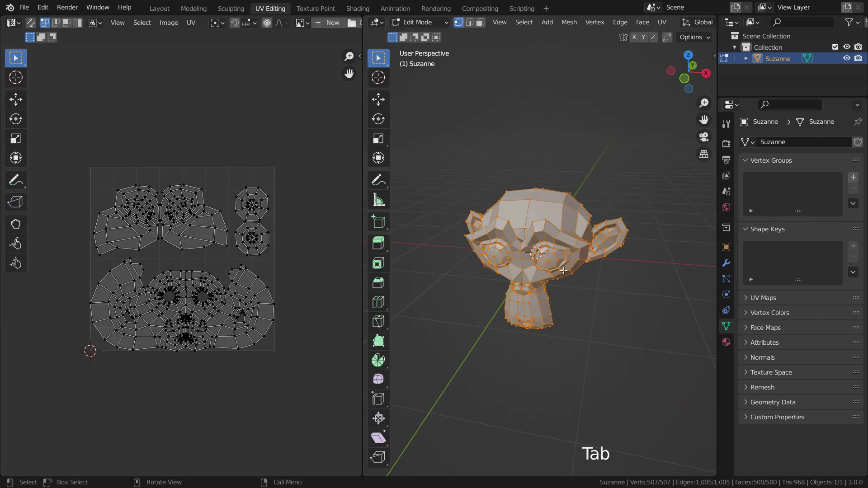
{"action": "scroll", "coordinate": [563, 271], "scroll_direction": "up", "scroll_amount": 1}
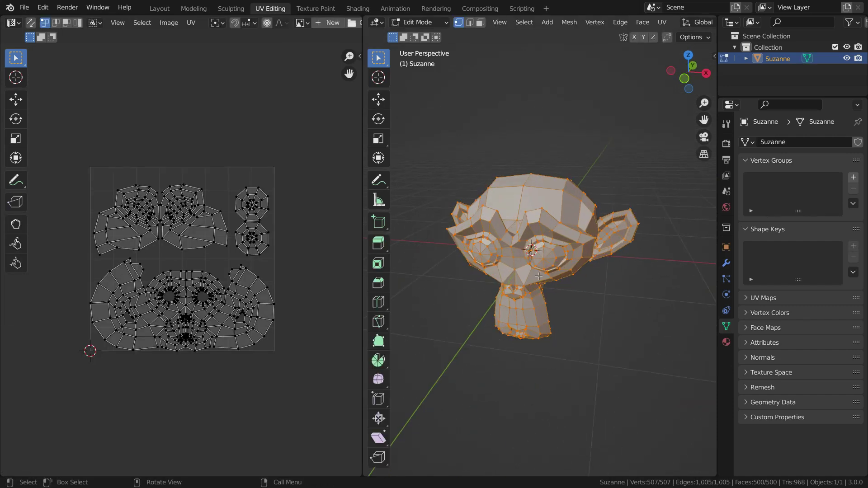
{"action": "middle_click_drag", "start_coordinate": [538, 276], "coordinate": [480, 271]}
{"action": "scroll", "coordinate": [185, 282], "scroll_direction": "up", "scroll_amount": 1}
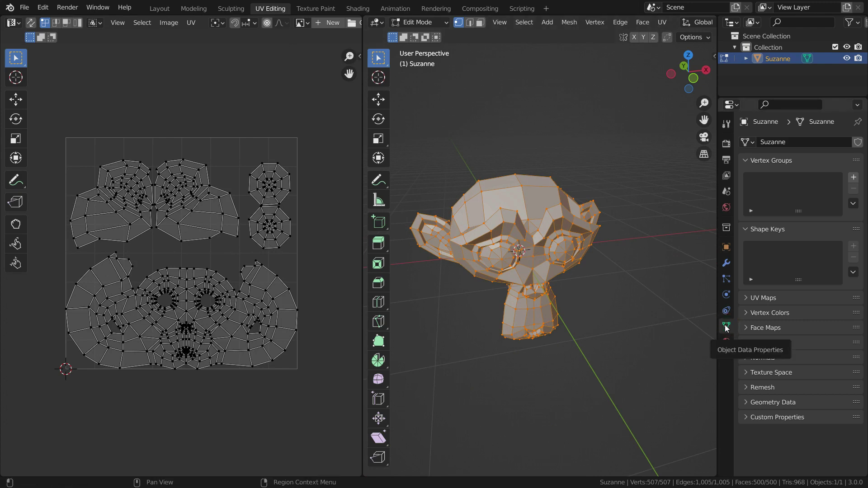
Step: Delete the monkey's existing UV map and unwrap the entire mesh again with the standard Unwrap operation
{"action": "left_click", "coordinate": [747, 297]}
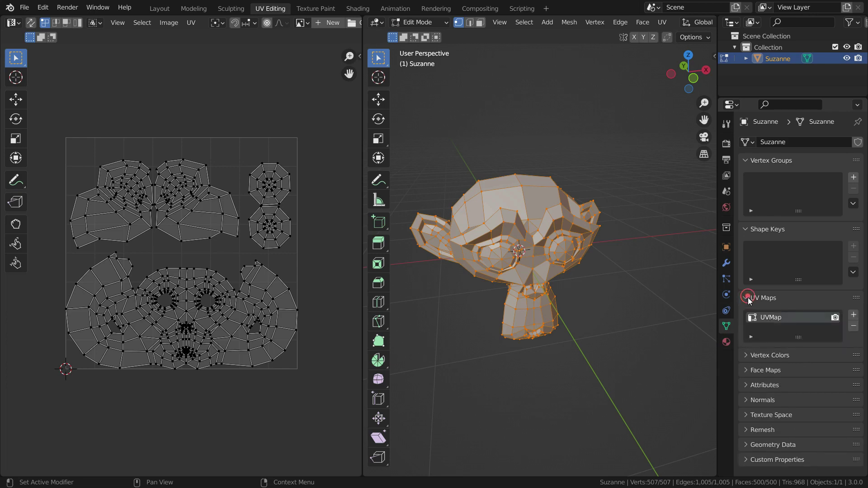
{"action": "left_click", "coordinate": [854, 326]}
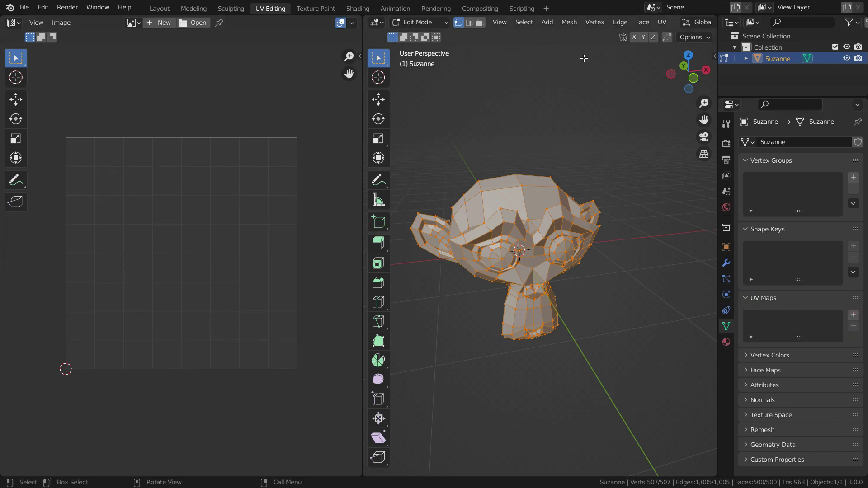
{"action": "left_click", "coordinate": [602, 324]}
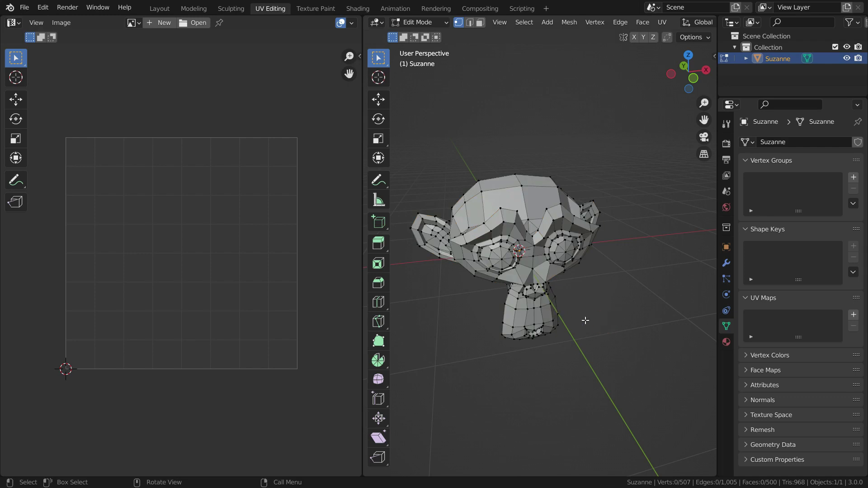
{"action": "key", "text": "a"}
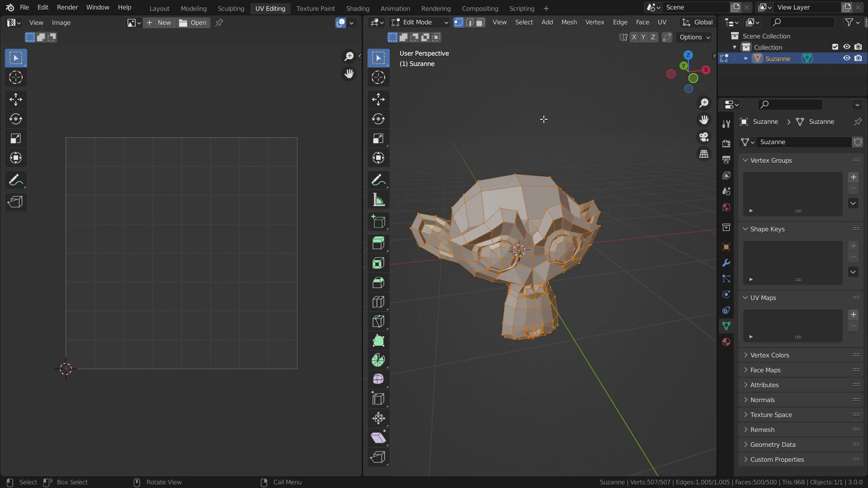
{"action": "key", "text": "u"}
{"action": "left_click", "coordinate": [663, 22]}
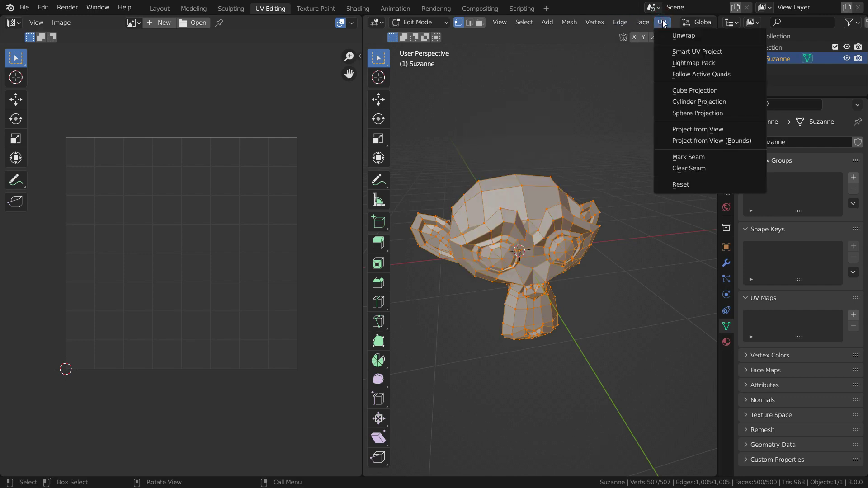
{"action": "left_click", "coordinate": [684, 36]}
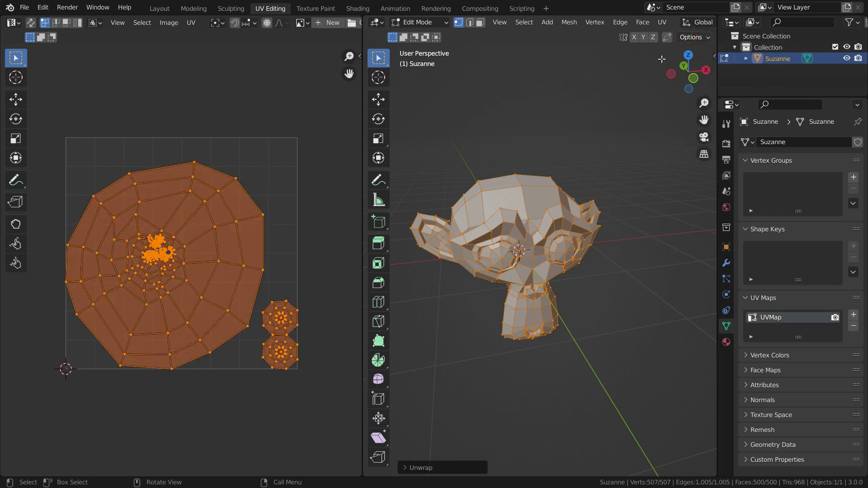
Step: Create a new image named UV Test in the UV editor with the generated type UV Grid
{"action": "scroll", "coordinate": [176, 257], "scroll_direction": "up", "scroll_amount": 1}
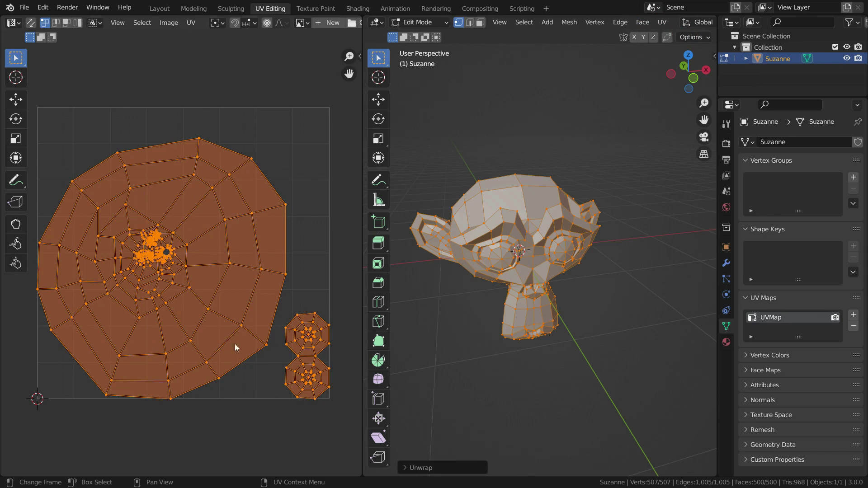
{"action": "left_click", "coordinate": [256, 423]}
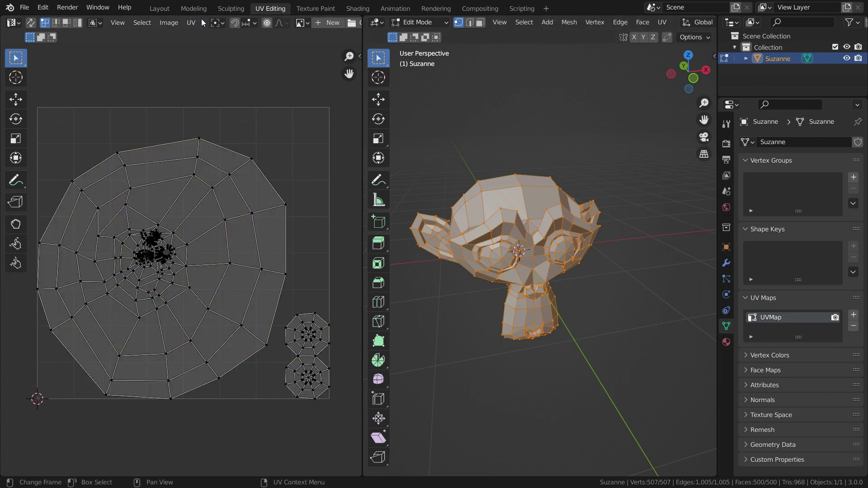
{"action": "scroll", "coordinate": [201, 23], "scroll_direction": "down", "scroll_amount": 5}
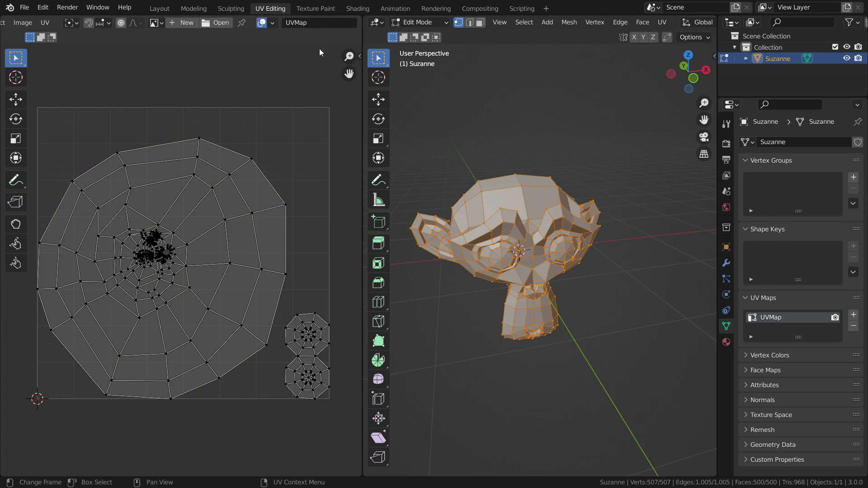
{"action": "left_click", "coordinate": [173, 23]}
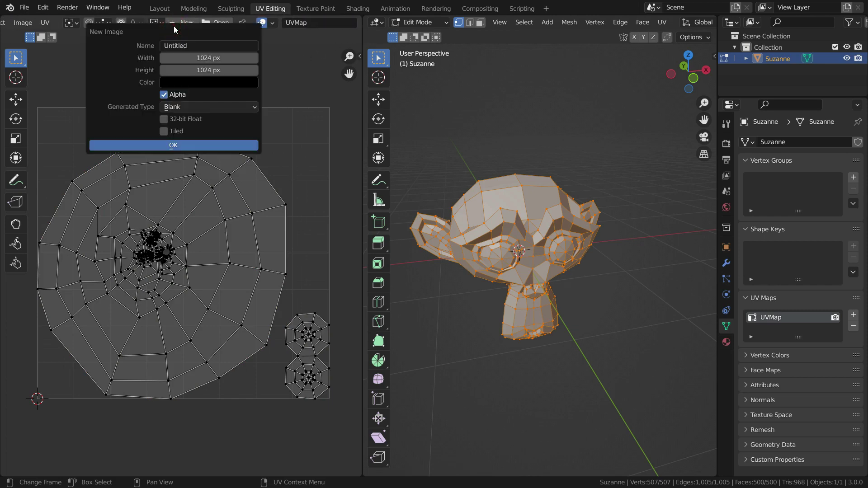
{"action": "left_click", "coordinate": [187, 45]}
{"action": "type", "text": "UV Test"}
{"action": "key", "text": "Return"}
{"action": "left_click", "coordinate": [227, 108]}
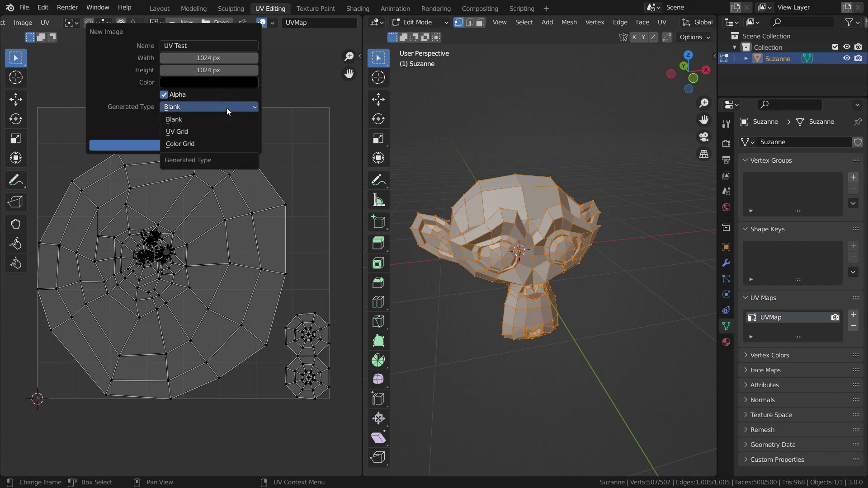
{"action": "left_click", "coordinate": [185, 132]}
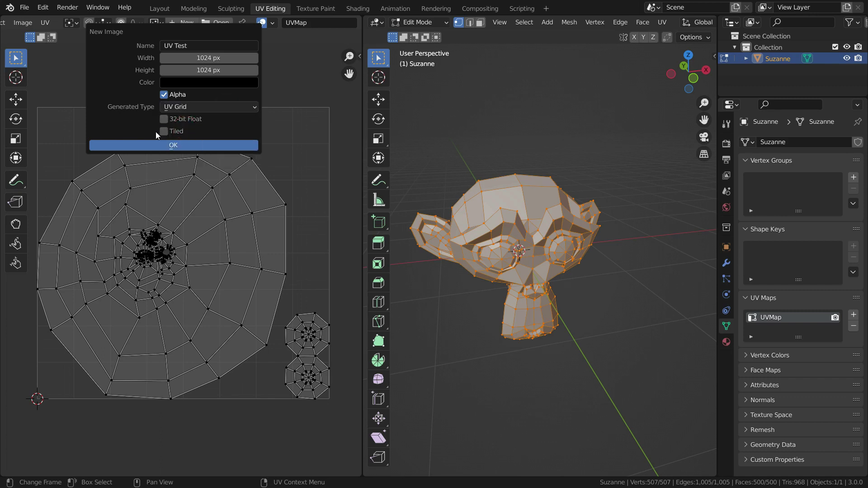
{"action": "left_click", "coordinate": [180, 144]}
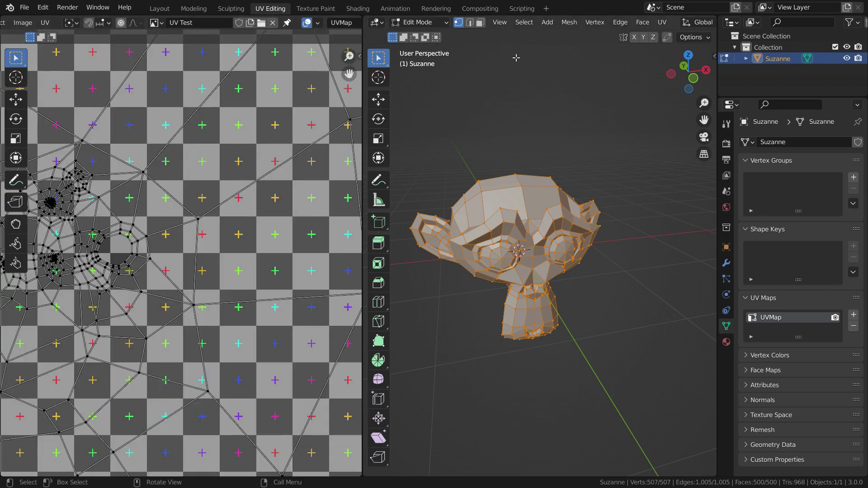
Step: Fit the whole grid image in the UV editor and select all of the monkey's UVs
{"action": "scroll", "coordinate": [217, 263], "scroll_direction": "down", "scroll_amount": 8}
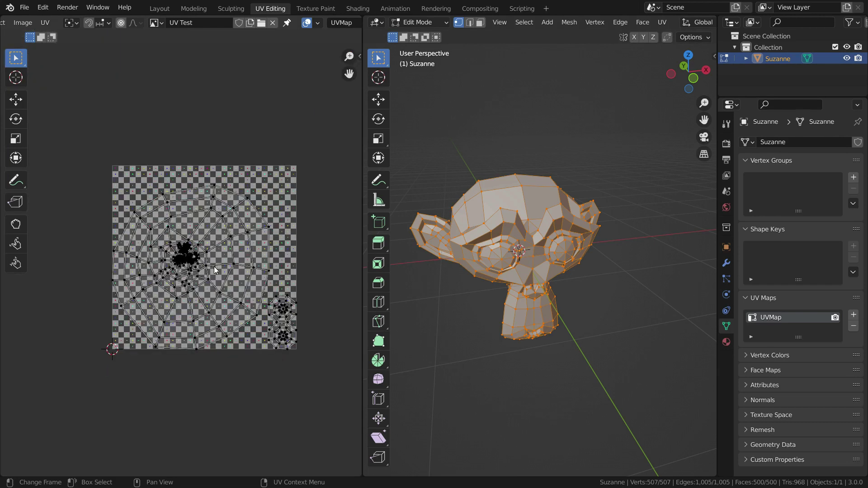
{"action": "key", "text": "a"}
{"action": "scroll", "coordinate": [215, 270], "scroll_direction": "up", "scroll_amount": 1}
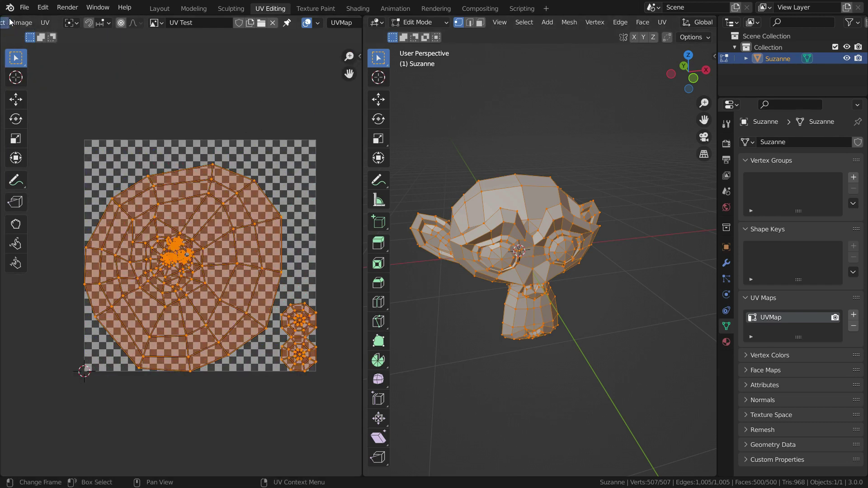
Step: Split the UV editor into two stacked areas, turn the upper one into a Shader Editor and hide its sidebar
{"action": "left_click_drag", "start_coordinate": [2, 19], "coordinate": [31, 269]}
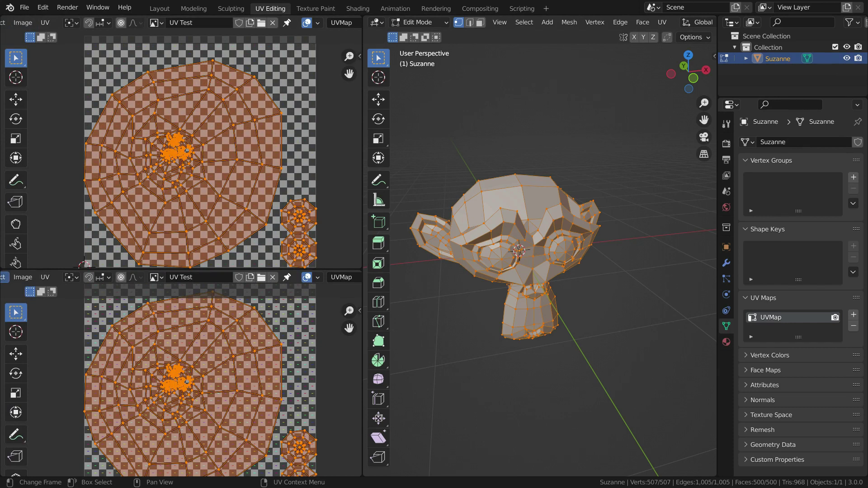
{"action": "scroll", "coordinate": [15, 22], "scroll_direction": "up", "scroll_amount": 5}
{"action": "left_click", "coordinate": [14, 23]}
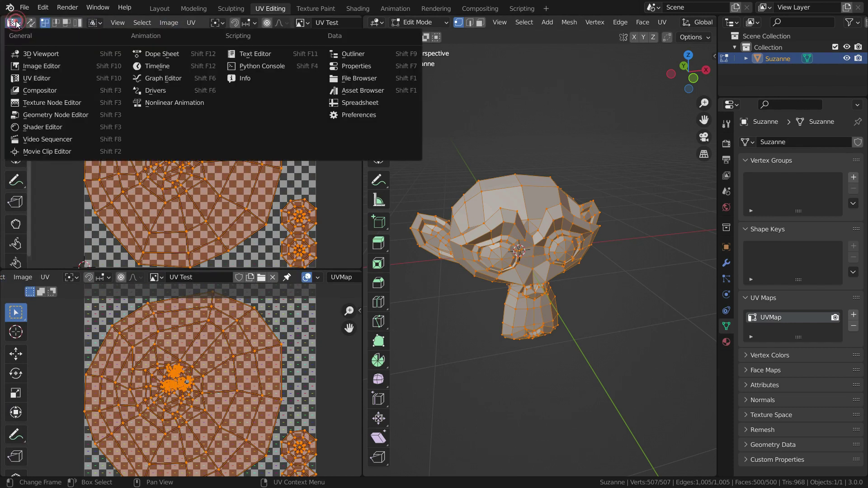
{"action": "left_click", "coordinate": [43, 127]}
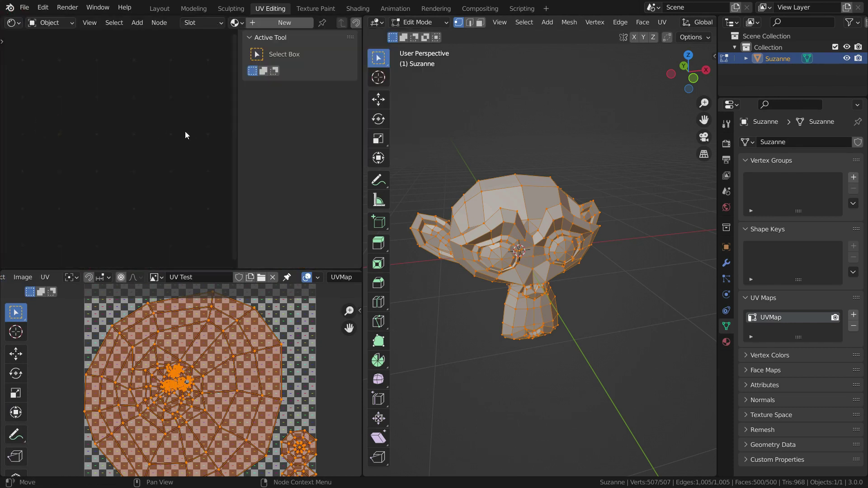
{"action": "key", "text": "n"}
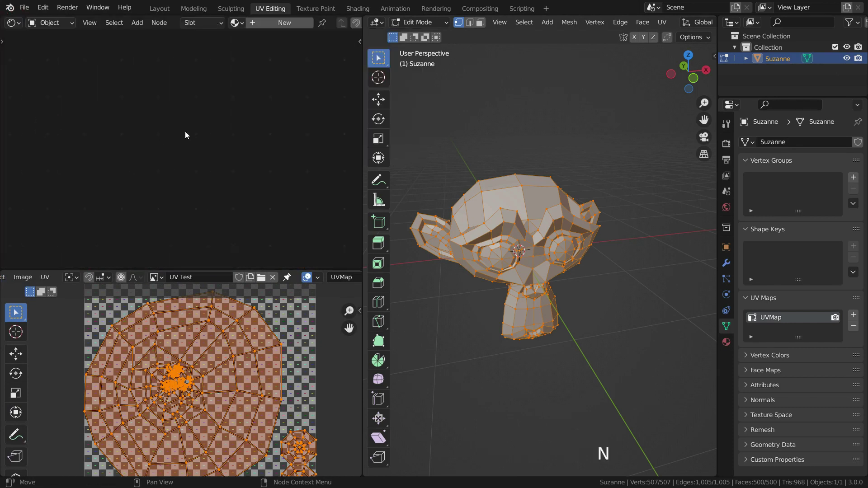
Step: Create a new material for the monkey and bring its shader nodes into view
{"action": "left_click", "coordinate": [274, 22]}
{"action": "middle_click_drag", "start_coordinate": [190, 121], "coordinate": [262, 79]}
{"action": "scroll", "coordinate": [240, 125], "scroll_direction": "up", "scroll_amount": 6}
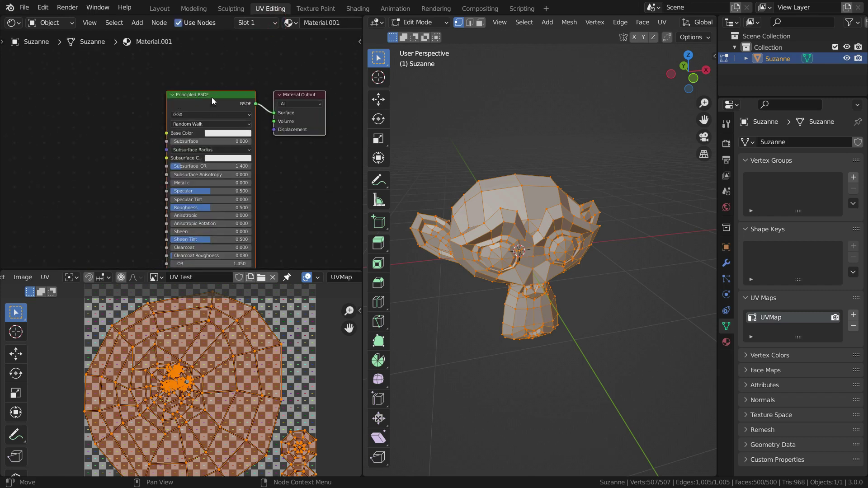
Step: Add a connected Texture Coordinate, Mapping and Image Texture setup to the Principled BSDF's Base Color and move it clear of the shader
{"action": "left_click", "coordinate": [211, 94]}
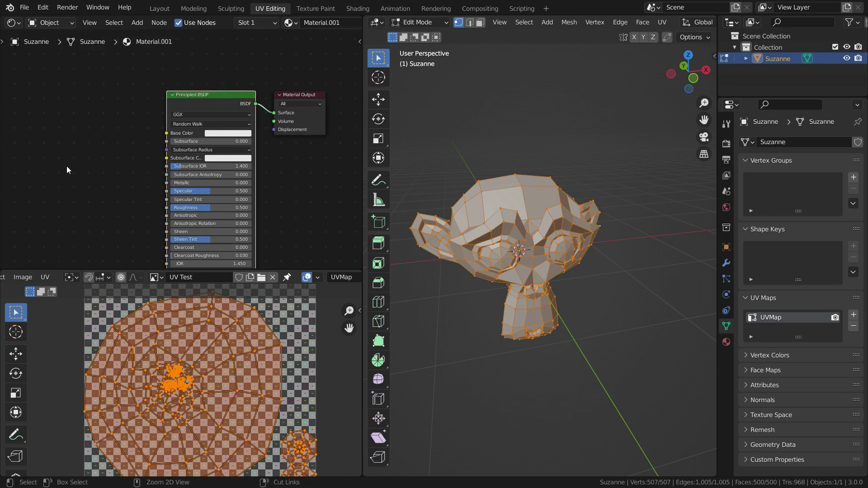
{"action": "key", "text": "ctrl+t"}
{"action": "key", "text": "Home"}
{"action": "scroll", "coordinate": [157, 130], "scroll_direction": "down", "scroll_amount": 3}
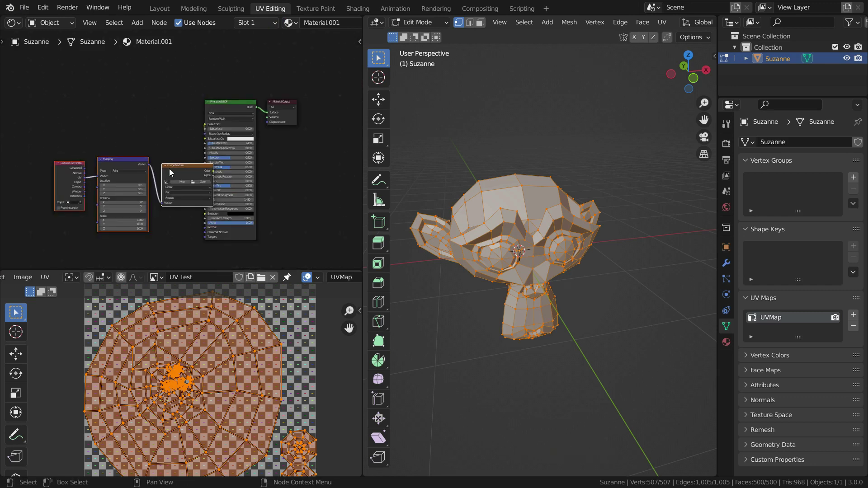
{"action": "left_click_drag", "start_coordinate": [171, 167], "coordinate": [138, 137]}
{"action": "scroll", "coordinate": [50, 126], "scroll_direction": "up", "scroll_amount": 3}
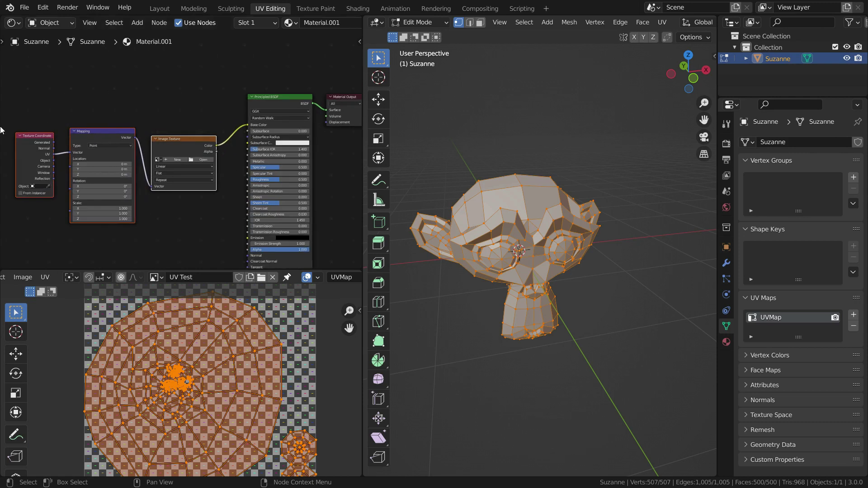
{"action": "scroll", "coordinate": [316, 156], "scroll_direction": "down", "scroll_amount": 1}
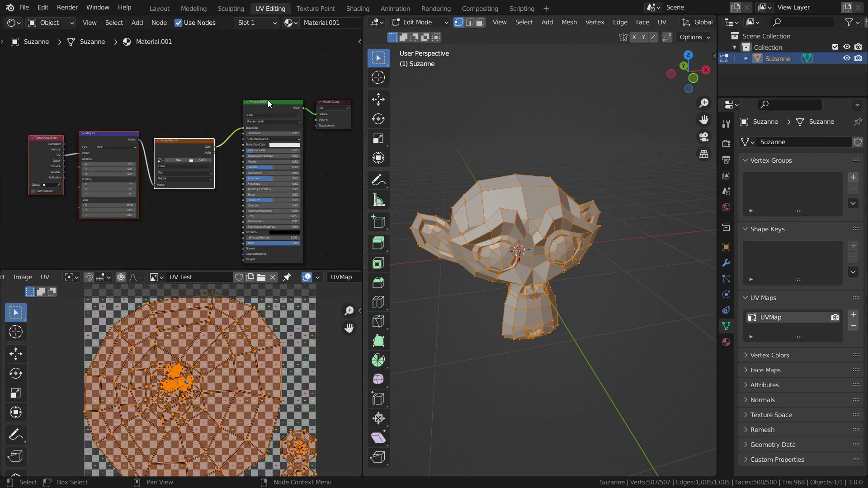
Step: Check in the preferences' add-on list that Node Wrangler is enabled by searching for "node wra", and close the preferences
{"action": "left_click", "coordinate": [45, 12]}
{"action": "left_click", "coordinate": [69, 167]}
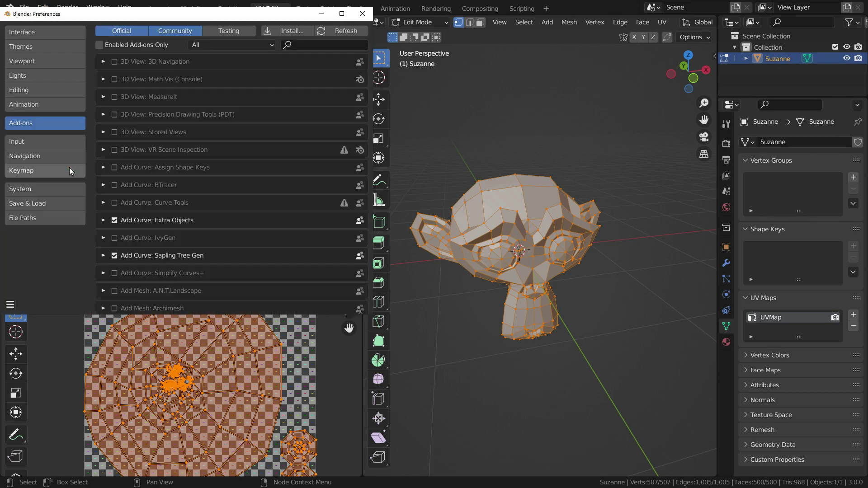
{"action": "left_click", "coordinate": [350, 48]}
{"action": "type", "text": "node wra"}
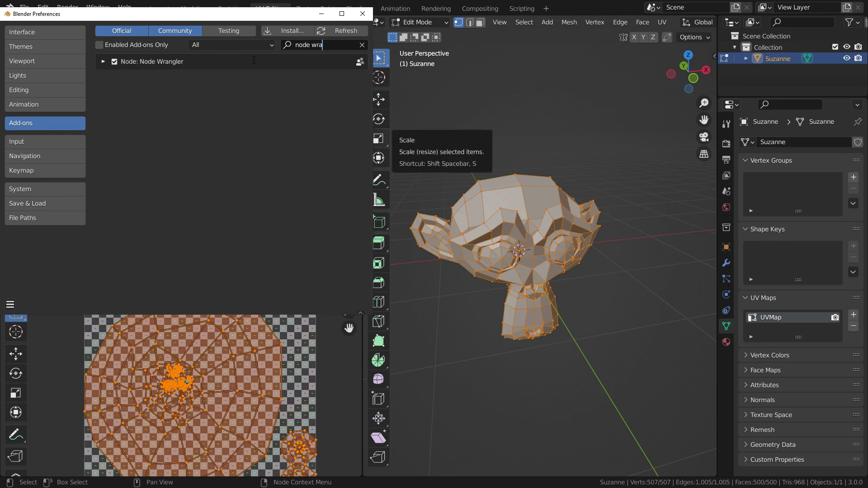
{"action": "left_click", "coordinate": [362, 14]}
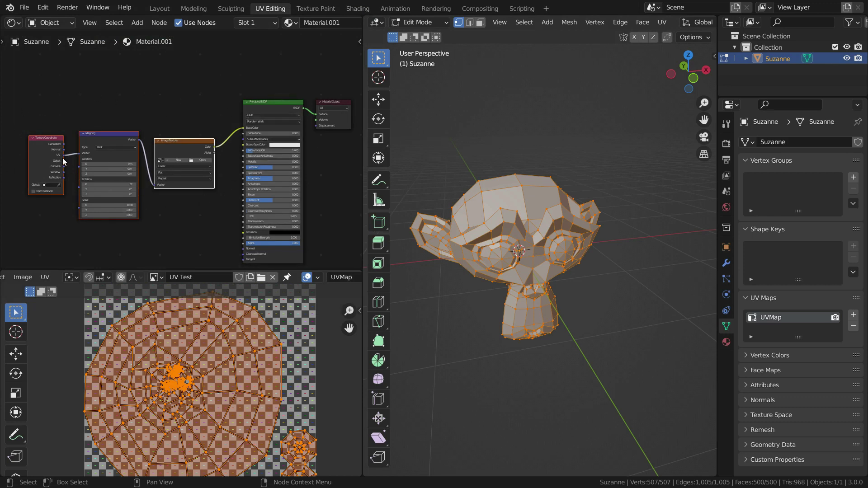
Step: Assign the existing UV Test image to the Image Texture node and switch the 3D viewport to Material Preview shading
{"action": "scroll", "coordinate": [63, 158], "scroll_direction": "up", "scroll_amount": 4}
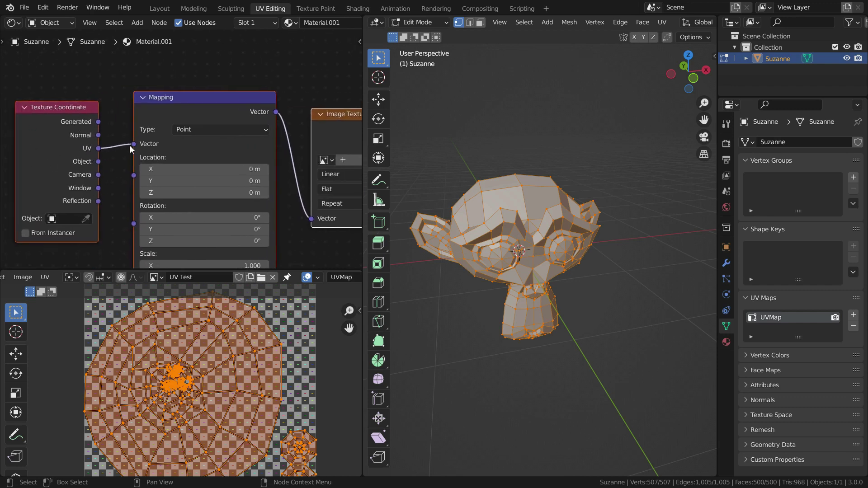
{"action": "scroll", "coordinate": [109, 130], "scroll_direction": "down", "scroll_amount": 1}
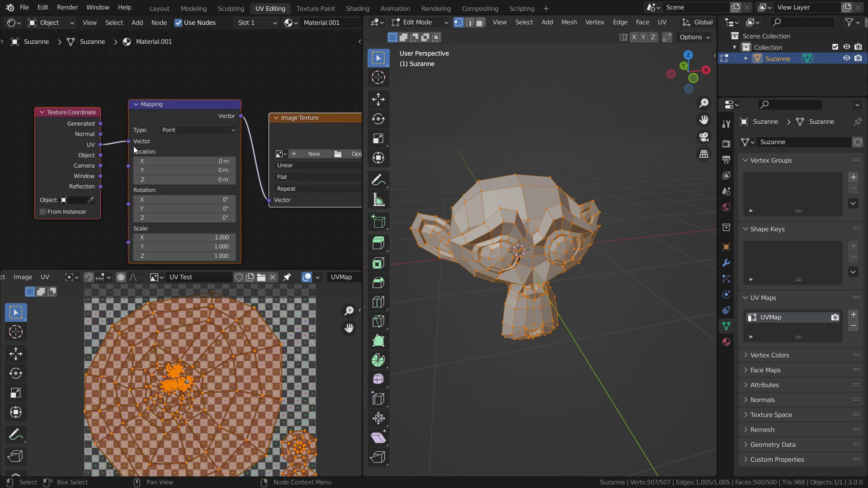
{"action": "scroll", "coordinate": [208, 152], "scroll_direction": "down", "scroll_amount": 1}
{"action": "scroll", "coordinate": [127, 173], "scroll_direction": "down", "scroll_amount": 3}
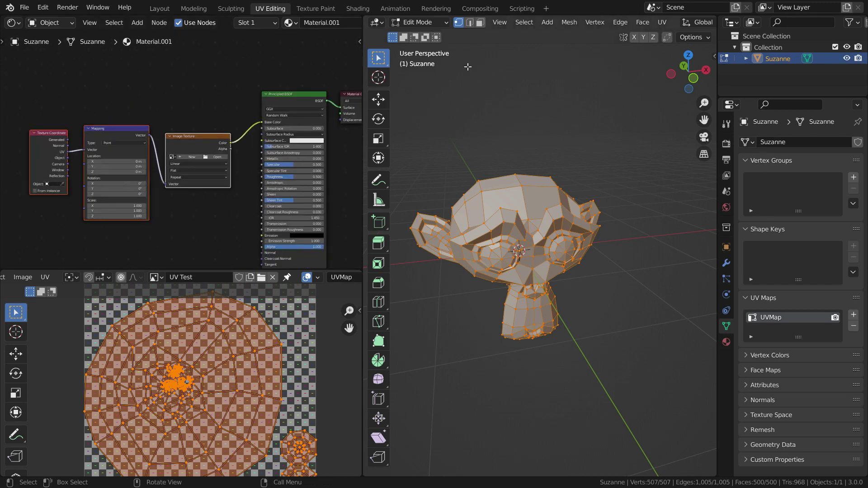
{"action": "scroll", "coordinate": [182, 162], "scroll_direction": "up", "scroll_amount": 5}
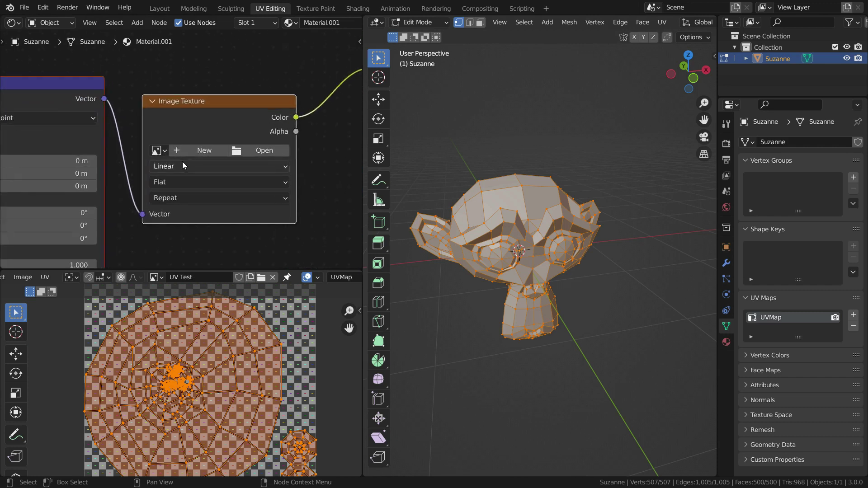
{"action": "left_click", "coordinate": [157, 152]}
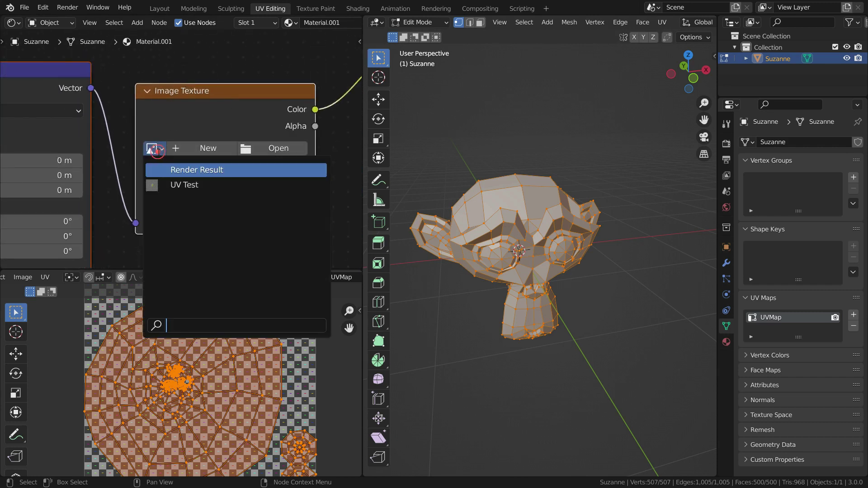
{"action": "left_click", "coordinate": [184, 184]}
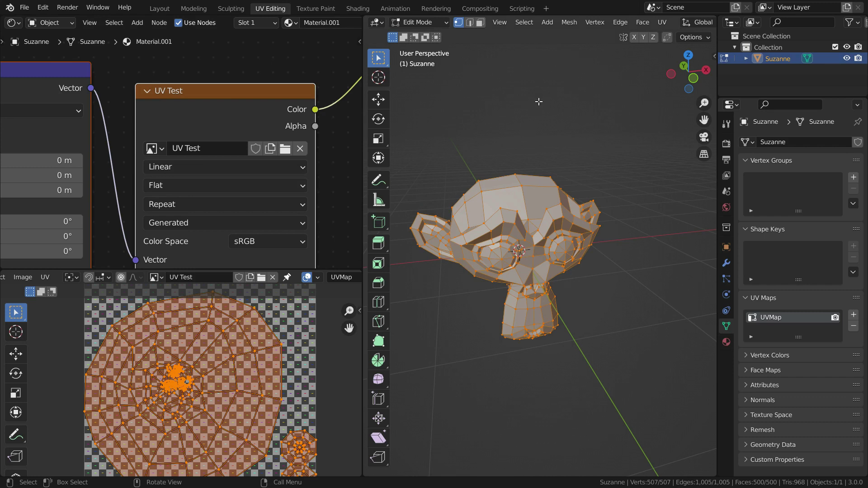
{"action": "key", "text": "z"}
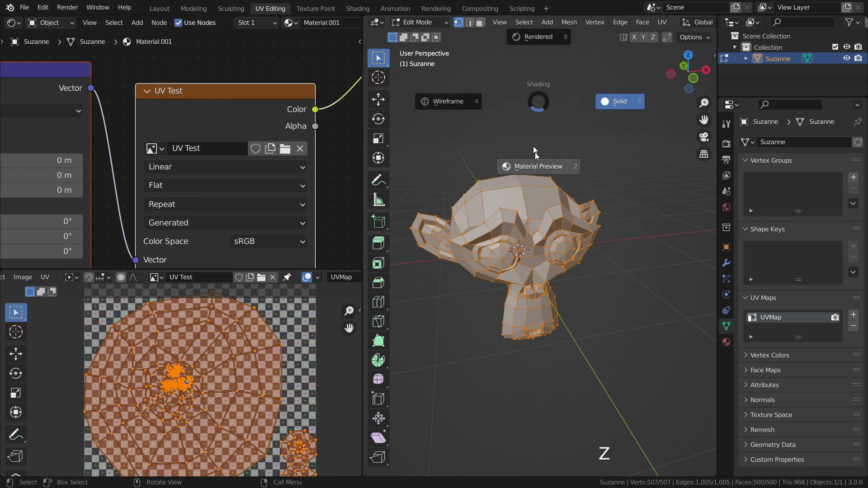
{"action": "left_click", "coordinate": [547, 171]}
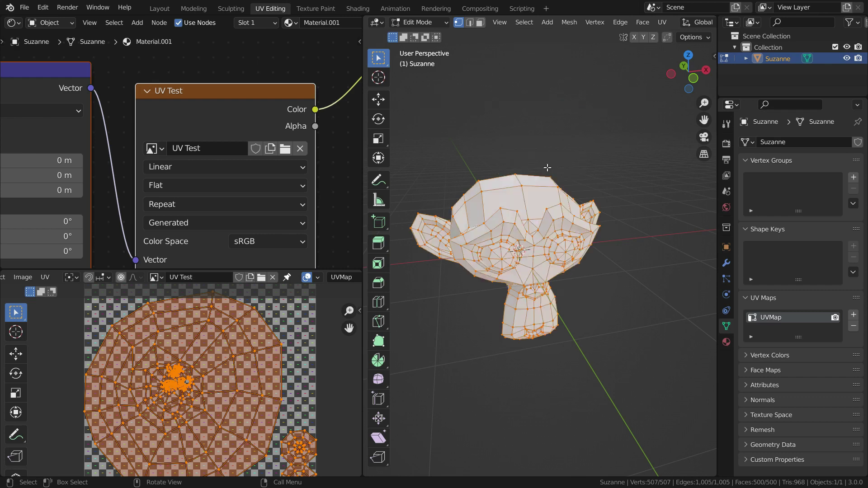
Step: Examine how the test grid maps onto the monkey from the front, back and sides
{"action": "scroll", "coordinate": [502, 240], "scroll_direction": "up", "scroll_amount": 3}
{"action": "middle_click_drag", "start_coordinate": [502, 240], "coordinate": [660, 267]}
{"action": "scroll", "coordinate": [542, 253], "scroll_direction": "down", "scroll_amount": 3}
{"action": "middle_click_drag", "start_coordinate": [511, 254], "coordinate": [593, 239]}
{"action": "scroll", "coordinate": [592, 238], "scroll_direction": "up", "scroll_amount": 2}
{"action": "scroll", "coordinate": [551, 260], "scroll_direction": "down", "scroll_amount": 3}
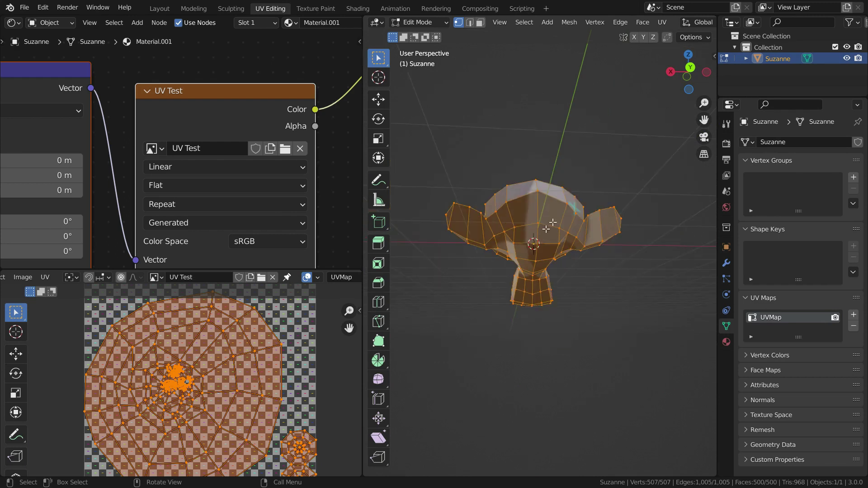
{"action": "middle_click_drag", "start_coordinate": [547, 223], "coordinate": [518, 233]}
{"action": "scroll", "coordinate": [518, 234], "scroll_direction": "up", "scroll_amount": 3}
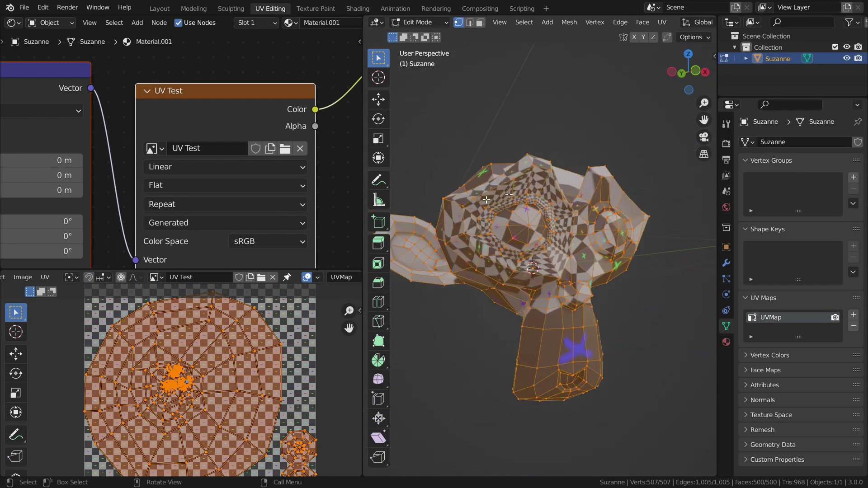
Step: Try selecting each of the monkey's eyeballs as linked geometry and moving it out of the head
{"action": "middle_click_drag", "start_coordinate": [546, 202], "coordinate": [545, 227]}
{"action": "scroll", "coordinate": [545, 227], "scroll_direction": "down", "scroll_amount": 1}
{"action": "key", "text": "l"}
{"action": "left_click", "coordinate": [487, 364]}
{"action": "key", "text": "l"}
{"action": "key", "text": "g"}
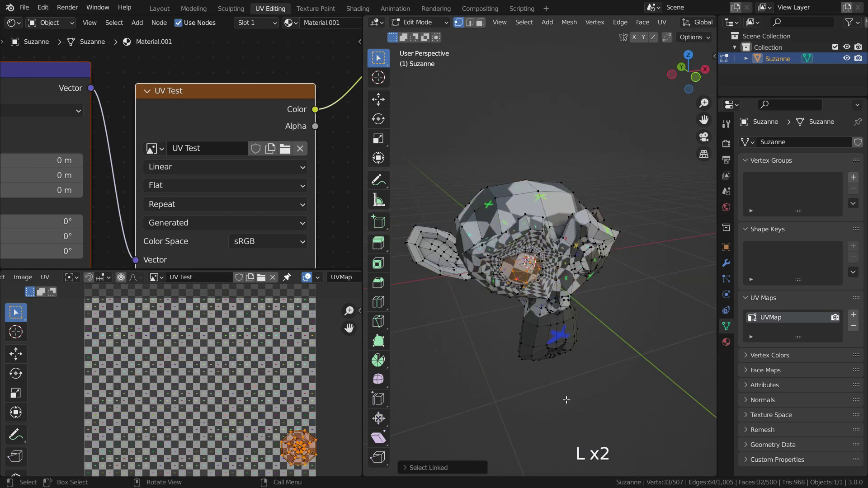
{"action": "left_click", "coordinate": [525, 459]}
{"action": "left_click", "coordinate": [611, 308]}
{"action": "key", "text": "l"}
{"action": "key", "text": "g"}
{"action": "left_click", "coordinate": [658, 391]}
{"action": "middle_click_drag", "start_coordinate": [550, 391], "coordinate": [517, 339]}
Step: Undo the eyeball moves
{"action": "key", "text": "ctrl+z"}
{"action": "key", "text": "ctrl+z"}
{"action": "key", "text": "ctrl+z"}
{"action": "key", "text": "ctrl+z"}
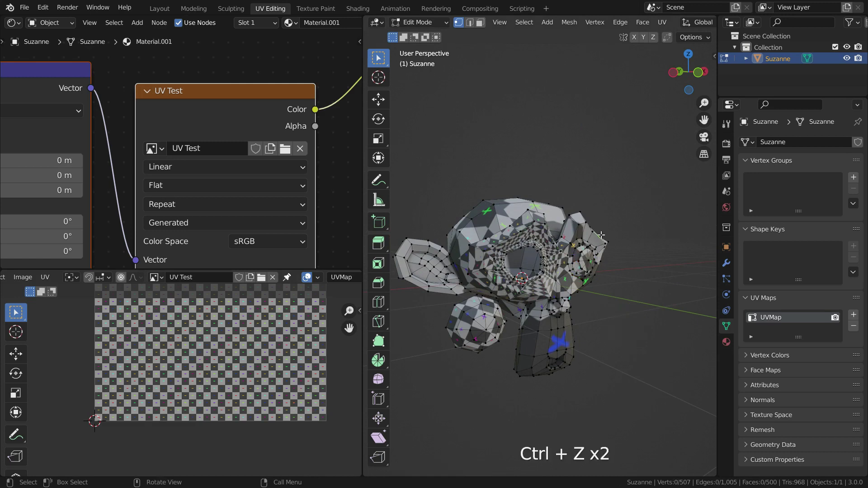
Step: Enlarge the UV editor by raising its border with the Shader Editor, and fit the whole UV Test image in view
{"action": "middle_click_drag", "start_coordinate": [532, 259], "coordinate": [534, 191]}
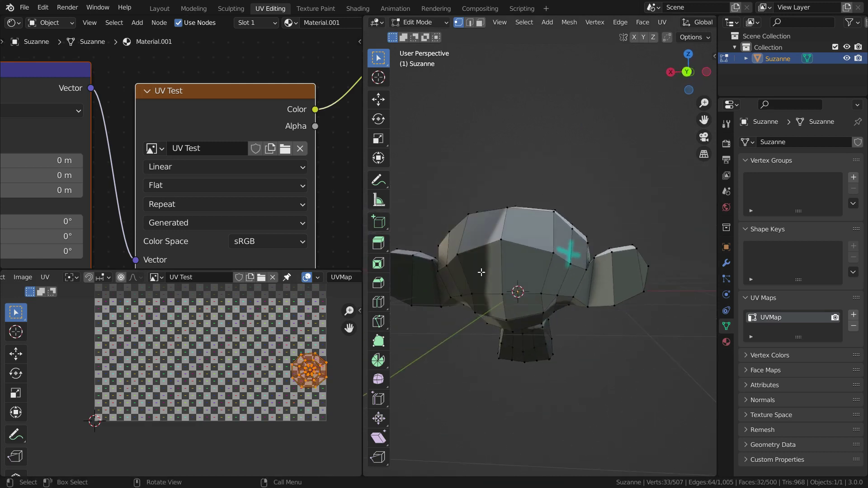
{"action": "middle_click_drag", "start_coordinate": [492, 304], "coordinate": [611, 321]}
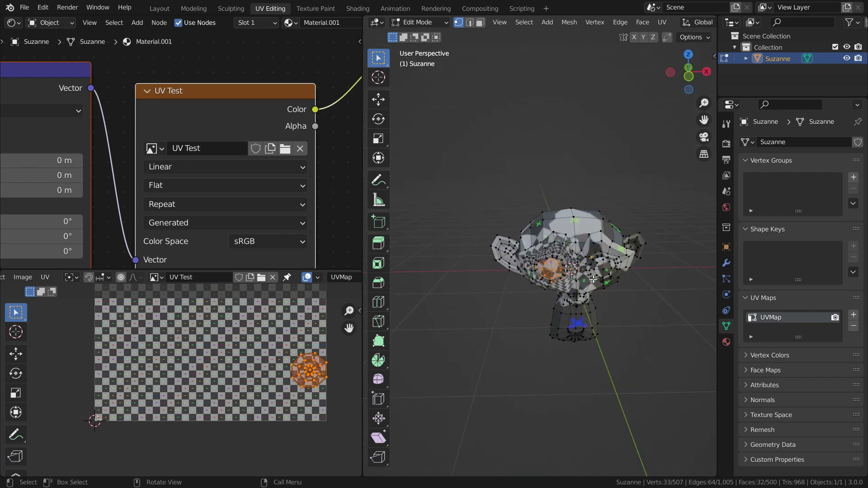
{"action": "scroll", "coordinate": [593, 279], "scroll_direction": "up", "scroll_amount": 2}
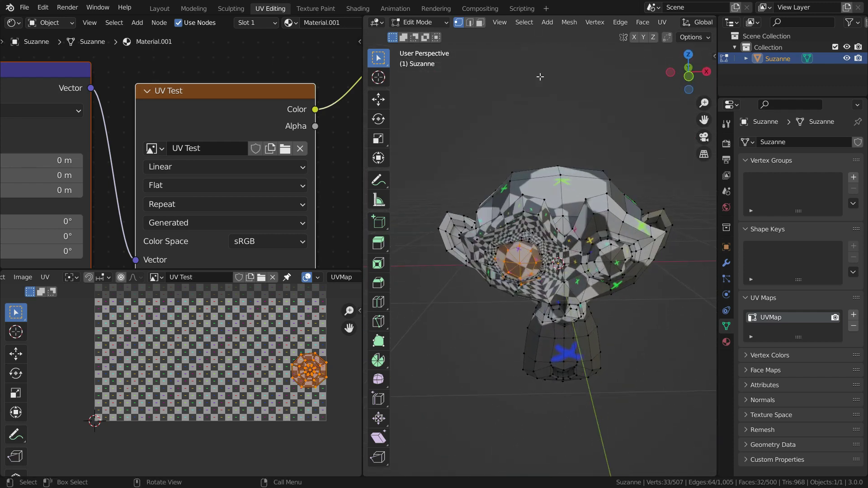
{"action": "left_click_drag", "start_coordinate": [212, 270], "coordinate": [211, 202]}
{"action": "scroll", "coordinate": [199, 346], "scroll_direction": "down", "scroll_amount": 4}
{"action": "scroll", "coordinate": [207, 307], "scroll_direction": "up", "scroll_amount": 3}
{"action": "scroll", "coordinate": [205, 306], "scroll_direction": "up", "scroll_amount": 1}
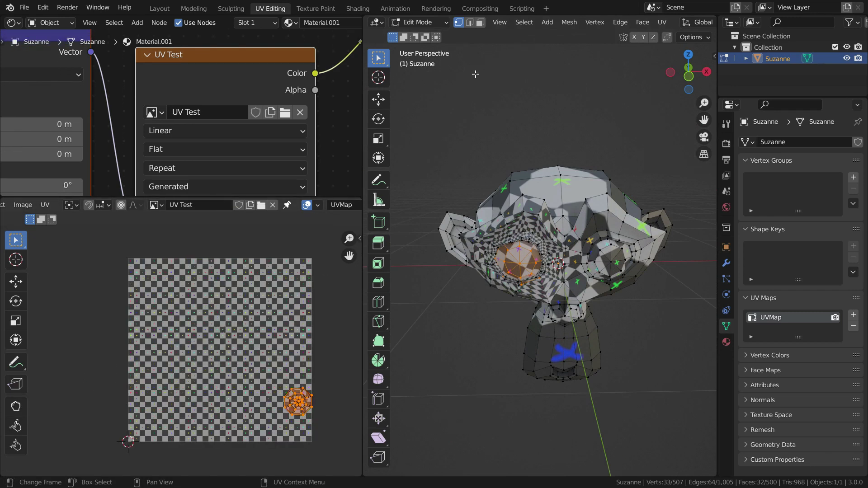
Step: In edge select mode, select the edges joining the monkey's right ear to the head and along the ear's upper rim, and mark them as a seam
{"action": "middle_click_drag", "start_coordinate": [546, 121], "coordinate": [487, 264]}
{"action": "scroll", "coordinate": [488, 264], "scroll_direction": "up", "scroll_amount": 6}
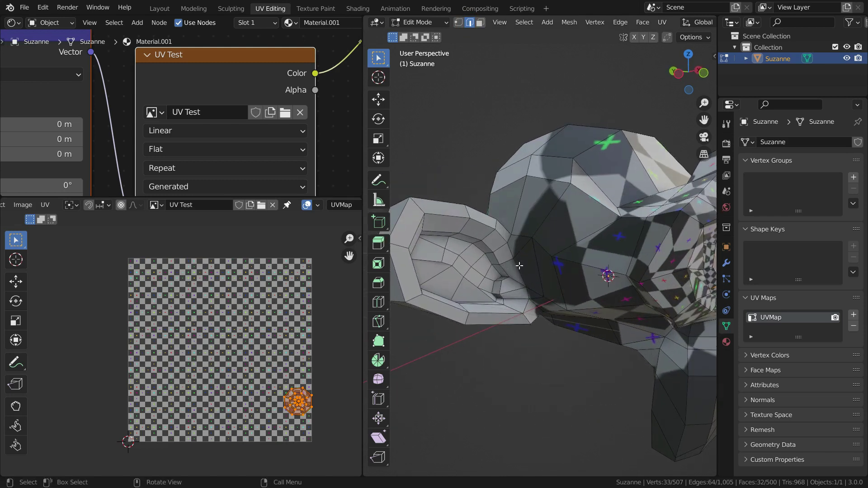
{"action": "left_click", "coordinate": [518, 268]}
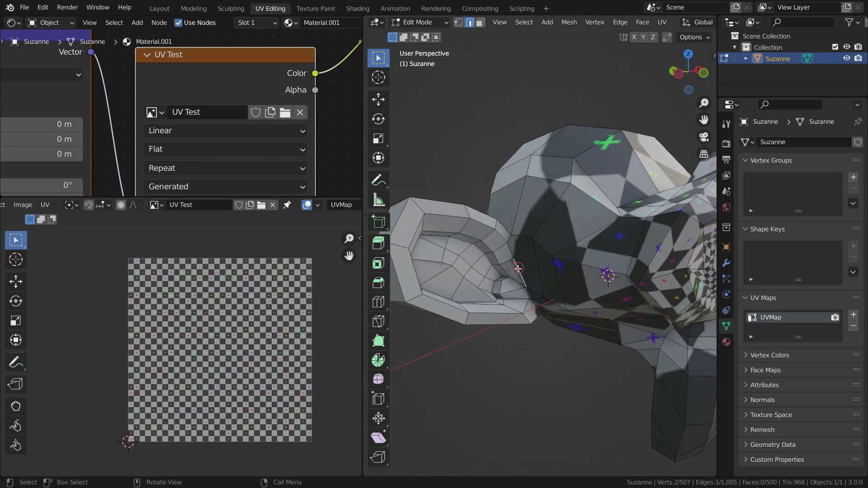
{"action": "left_click", "coordinate": [507, 248], "text": "ctrl"}
{"action": "mouse_move", "coordinate": [507, 248]}
{"action": "middle_mouse_down"}
{"action": "mouse_move", "coordinate": [502, 264]}
{"action": "mouse_move", "coordinate": [494, 232]}
{"action": "mouse_move", "coordinate": [508, 240]}
{"action": "middle_mouse_up"}
{"action": "left_click", "coordinate": [501, 264], "text": "ctrl"}
{"action": "middle_click_drag", "start_coordinate": [481, 272], "coordinate": [554, 355]}
{"action": "scroll", "coordinate": [453, 273], "scroll_direction": "up", "scroll_amount": 2}
{"action": "left_click", "coordinate": [437, 298], "text": "ctrl"}
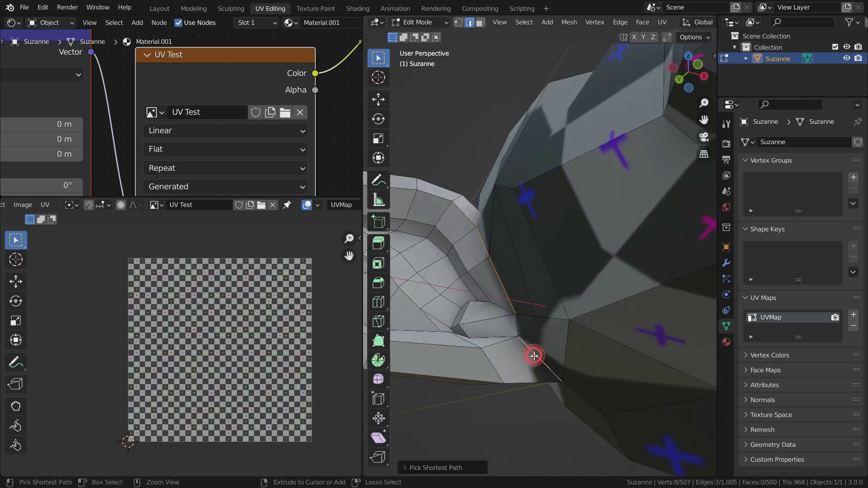
{"action": "left_click", "coordinate": [516, 322], "text": "ctrl"}
{"action": "middle_click_drag", "start_coordinate": [516, 322], "coordinate": [557, 345]}
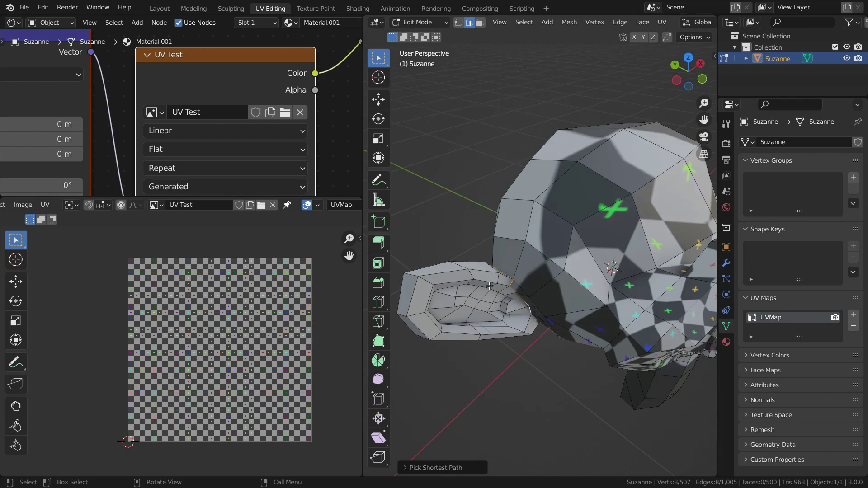
{"action": "scroll", "coordinate": [491, 282], "scroll_direction": "up", "scroll_amount": 3}
{"action": "middle_click_drag", "start_coordinate": [491, 282], "coordinate": [461, 307]}
{"action": "left_click", "coordinate": [507, 297], "text": "ctrl"}
{"action": "scroll", "coordinate": [448, 310], "scroll_direction": "down", "scroll_amount": 3}
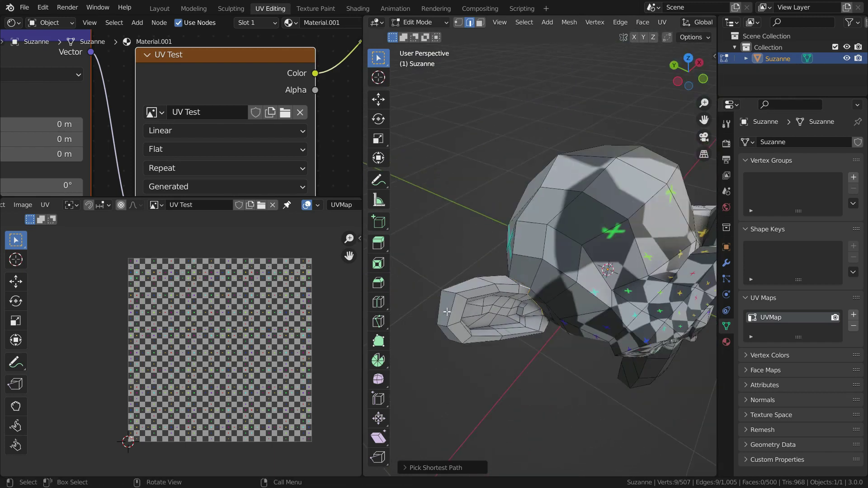
{"action": "left_click", "coordinate": [619, 22]}
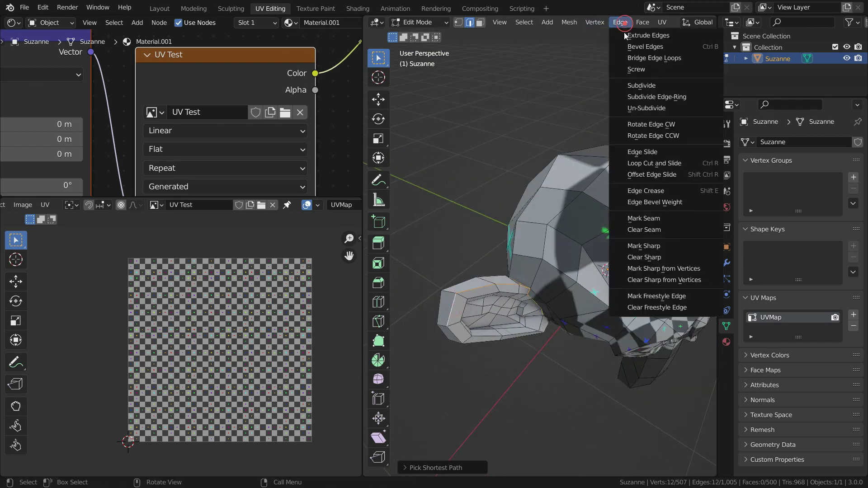
{"action": "left_click", "coordinate": [659, 218]}
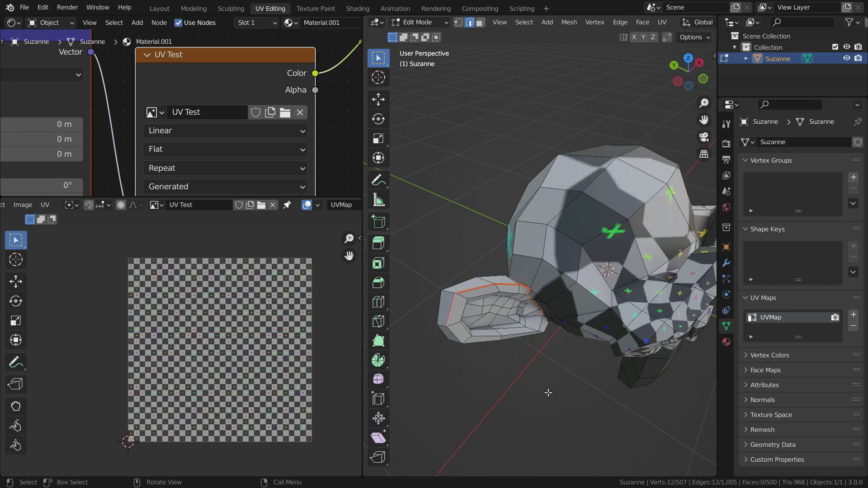
Step: Examine the seam on the monkey's right ear from the side, back and front
{"action": "middle_click_drag", "start_coordinate": [529, 354], "coordinate": [560, 327]}
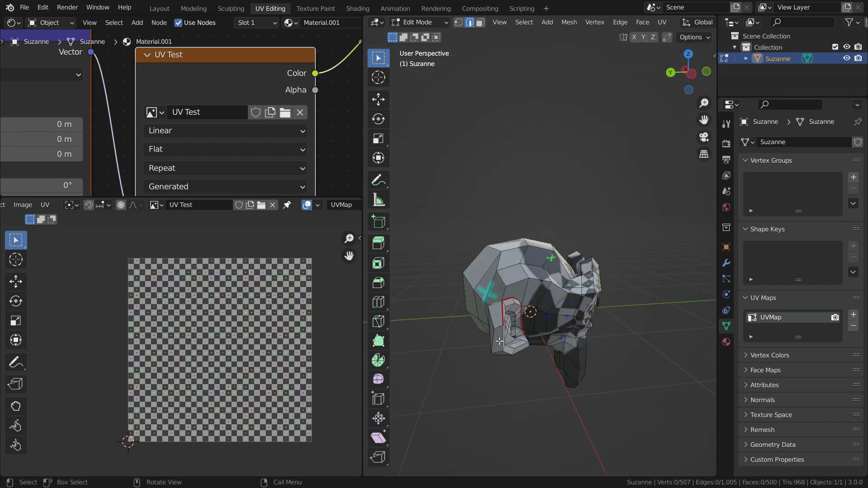
{"action": "middle_click_drag", "start_coordinate": [497, 343], "coordinate": [620, 303]}
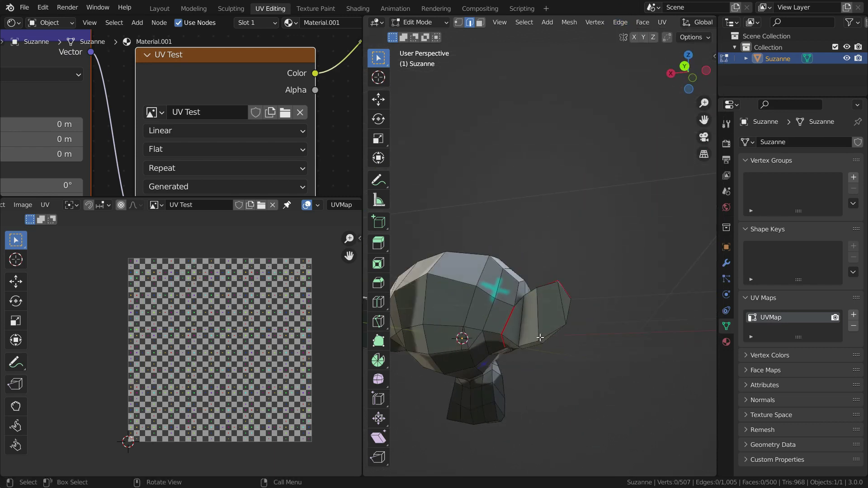
{"action": "middle_click_drag", "start_coordinate": [539, 345], "coordinate": [423, 348]}
{"action": "scroll", "coordinate": [546, 259], "scroll_direction": "down", "scroll_amount": 4}
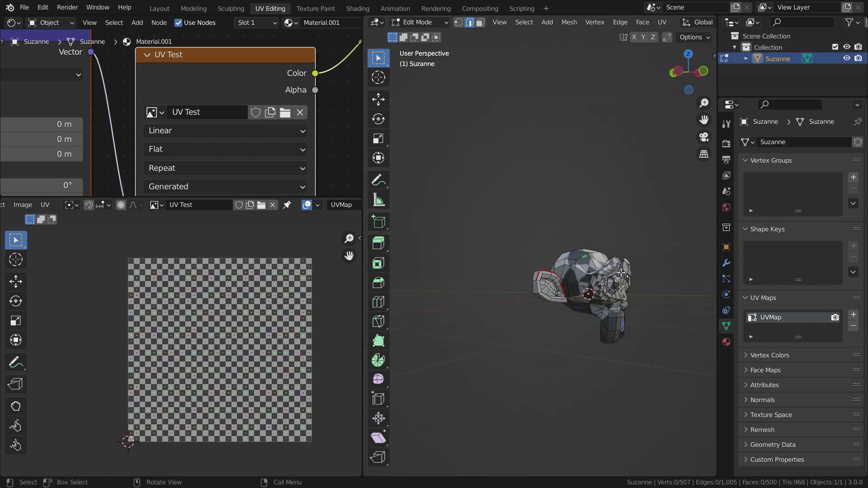
{"action": "scroll", "coordinate": [637, 265], "scroll_direction": "up", "scroll_amount": 4}
{"action": "middle_click_drag", "start_coordinate": [637, 267], "coordinate": [570, 290]}
{"action": "scroll", "coordinate": [588, 290], "scroll_direction": "down", "scroll_amount": 4}
{"action": "scroll", "coordinate": [628, 292], "scroll_direction": "up", "scroll_amount": 4}
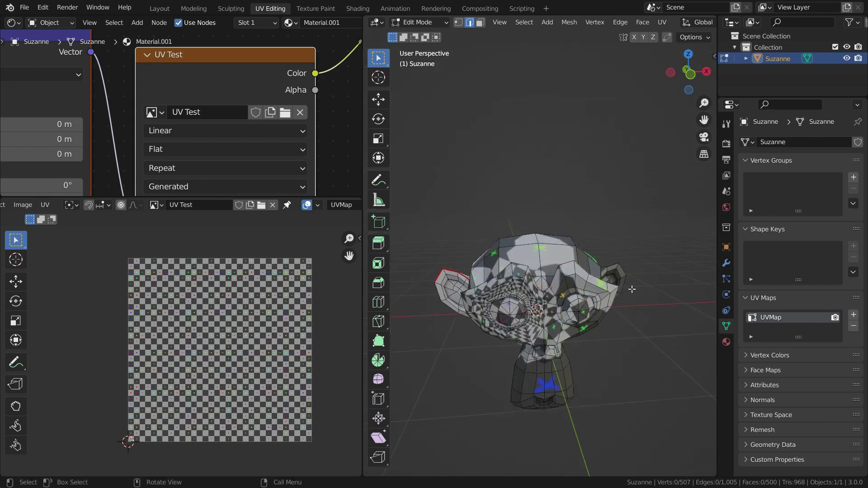
{"action": "scroll", "coordinate": [628, 292], "scroll_direction": "up", "scroll_amount": 5}
{"action": "scroll", "coordinate": [565, 352], "scroll_direction": "down", "scroll_amount": 5}
Step: Mark a matching seam on the monkey's left ear along its junction with the head and its upper rim
{"action": "middle_click_drag", "start_coordinate": [628, 292], "coordinate": [556, 318]}
{"action": "scroll", "coordinate": [595, 330], "scroll_direction": "up", "scroll_amount": 4}
{"action": "left_click", "coordinate": [609, 223]}
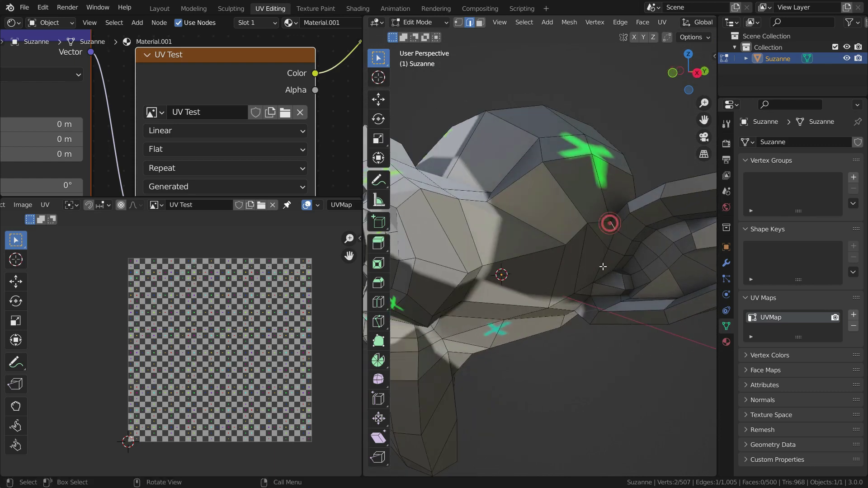
{"action": "left_click", "coordinate": [610, 242], "text": "ctrl"}
{"action": "scroll", "coordinate": [587, 316], "scroll_direction": "up", "scroll_amount": 3}
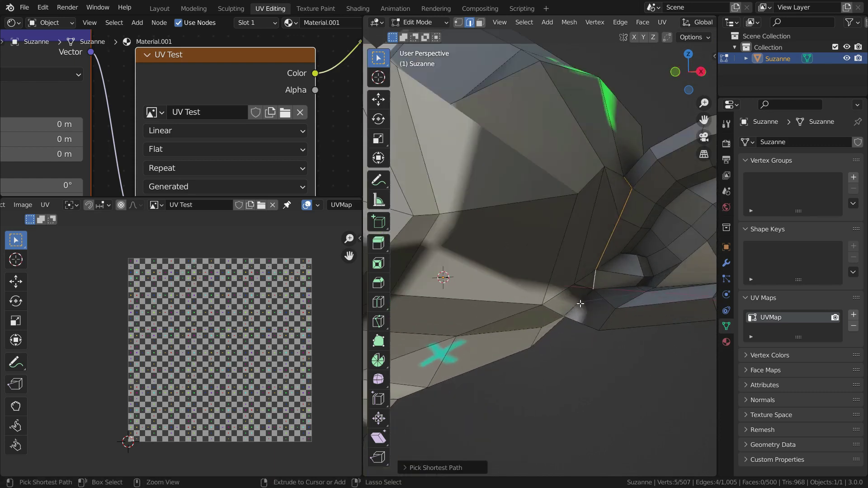
{"action": "left_click", "coordinate": [581, 305], "text": "ctrl"}
{"action": "middle_click_drag", "start_coordinate": [581, 304], "coordinate": [539, 236]}
{"action": "left_click", "coordinate": [660, 257], "text": "ctrl"}
{"action": "left_click", "coordinate": [651, 242], "text": "ctrl"}
{"action": "scroll", "coordinate": [539, 235], "scroll_direction": "down", "scroll_amount": 4}
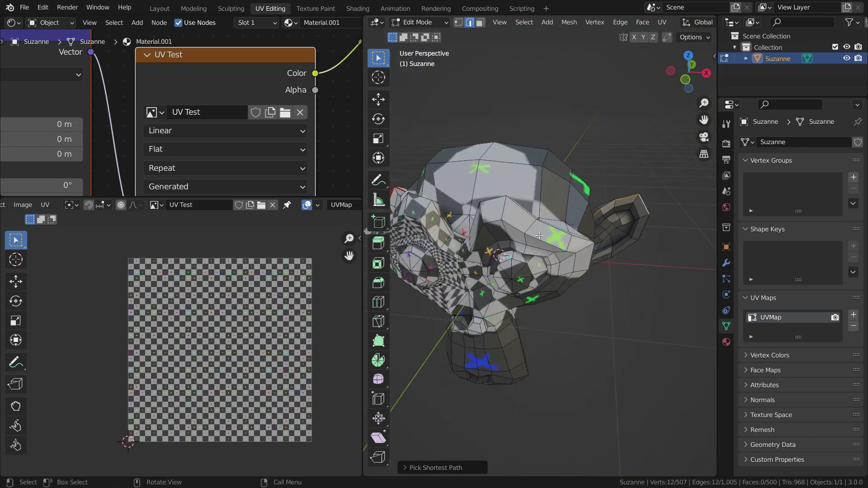
{"action": "left_click", "coordinate": [621, 23]}
{"action": "left_click", "coordinate": [649, 218]}
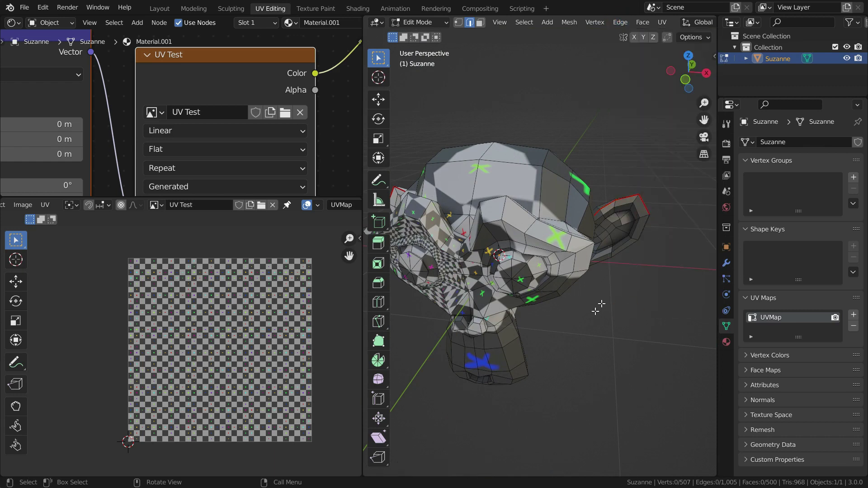
Step: Select the edges along the head's centre line from between the brows over the crown to the back, and mark them as a seam
{"action": "scroll", "coordinate": [592, 325], "scroll_direction": "down", "scroll_amount": 5}
{"action": "key", "text": "KP_1"}
{"action": "scroll", "coordinate": [527, 265], "scroll_direction": "up", "scroll_amount": 8}
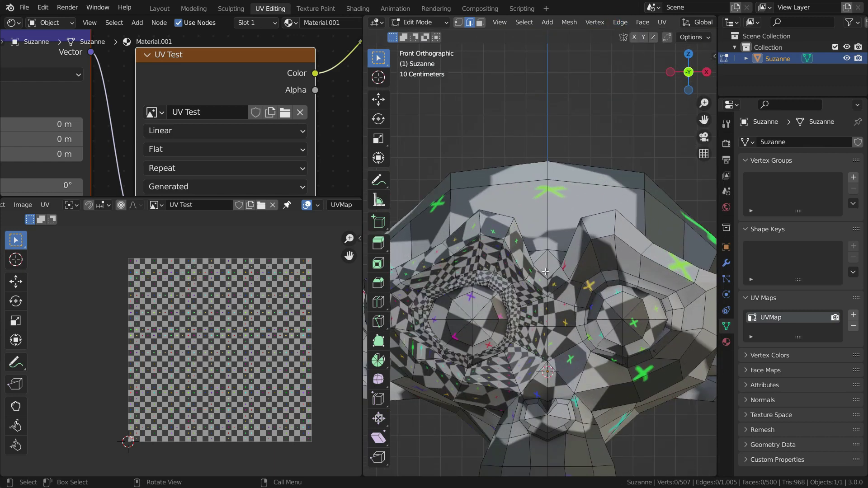
{"action": "middle_click_drag", "start_coordinate": [546, 263], "coordinate": [544, 279]}
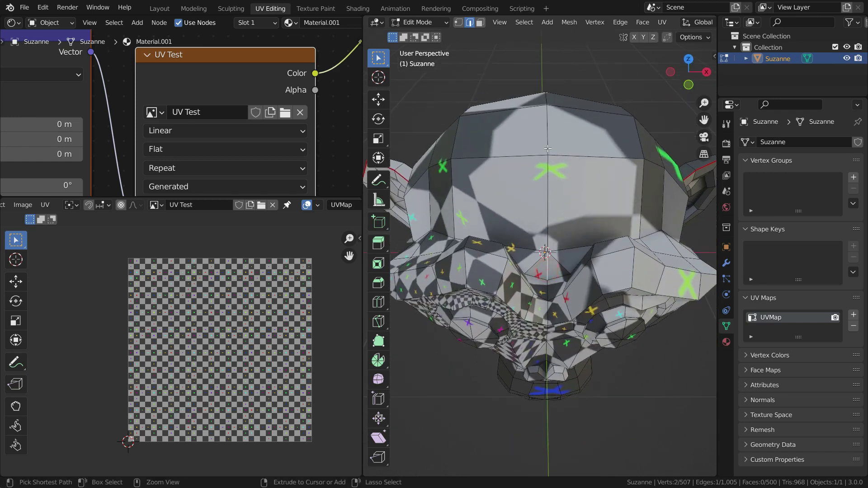
{"action": "left_click", "coordinate": [546, 99], "text": "ctrl"}
{"action": "middle_click_drag", "start_coordinate": [545, 136], "coordinate": [640, 235]}
{"action": "scroll", "coordinate": [639, 235], "scroll_direction": "down", "scroll_amount": 2}
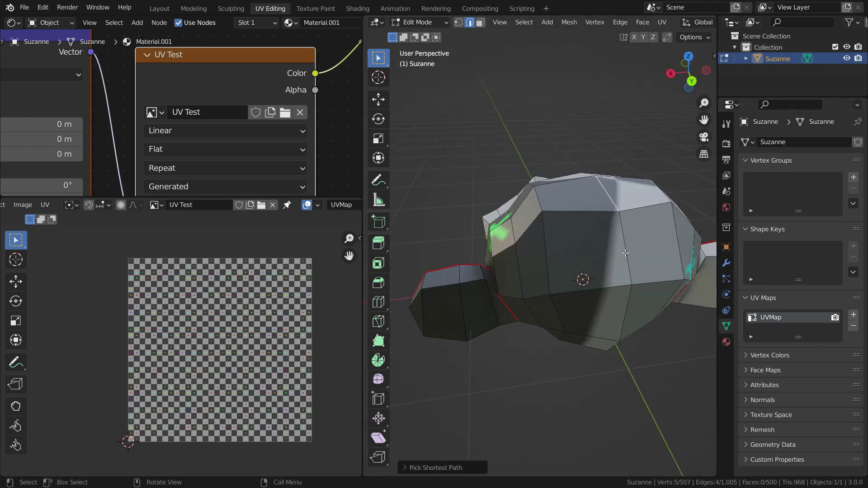
{"action": "left_click", "coordinate": [626, 252], "text": "ctrl"}
{"action": "middle_click_drag", "start_coordinate": [595, 368], "coordinate": [669, 456]}
{"action": "scroll", "coordinate": [570, 263], "scroll_direction": "down", "scroll_amount": 2}
{"action": "left_click", "coordinate": [593, 274], "text": "ctrl"}
{"action": "scroll", "coordinate": [592, 389], "scroll_direction": "up", "scroll_amount": 2}
{"action": "left_click", "coordinate": [600, 395], "text": "ctrl"}
{"action": "left_click", "coordinate": [620, 22]}
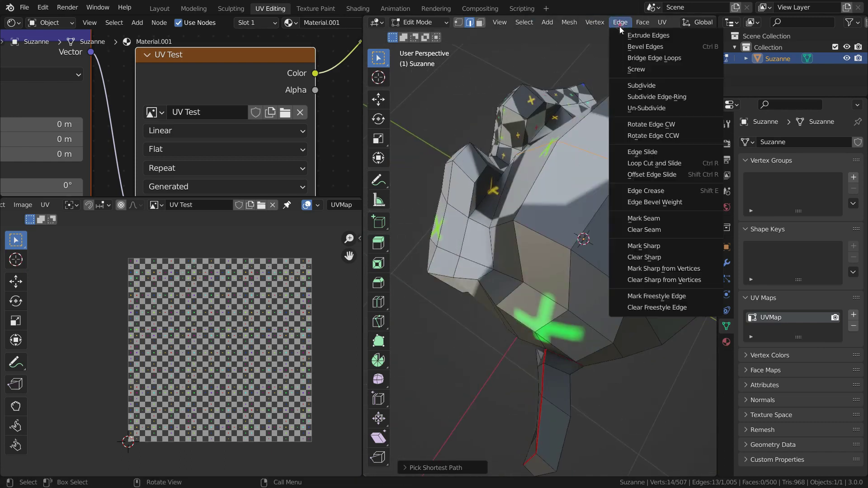
{"action": "left_click", "coordinate": [644, 219]}
{"action": "scroll", "coordinate": [644, 219], "scroll_direction": "down", "scroll_amount": 3}
{"action": "key", "text": "alt+a"}
Step: Select the edges from the front end of the centre seam along the brow above the monkey's left eye, and mark them as a seam
{"action": "middle_click_drag", "start_coordinate": [644, 218], "coordinate": [678, 208]}
{"action": "middle_click_drag", "start_coordinate": [556, 312], "coordinate": [604, 348]}
{"action": "scroll", "coordinate": [603, 348], "scroll_direction": "up", "scroll_amount": 2}
{"action": "middle_click_drag", "start_coordinate": [447, 339], "coordinate": [494, 328], "text": "shift"}
{"action": "scroll", "coordinate": [521, 307], "scroll_direction": "up", "scroll_amount": 2}
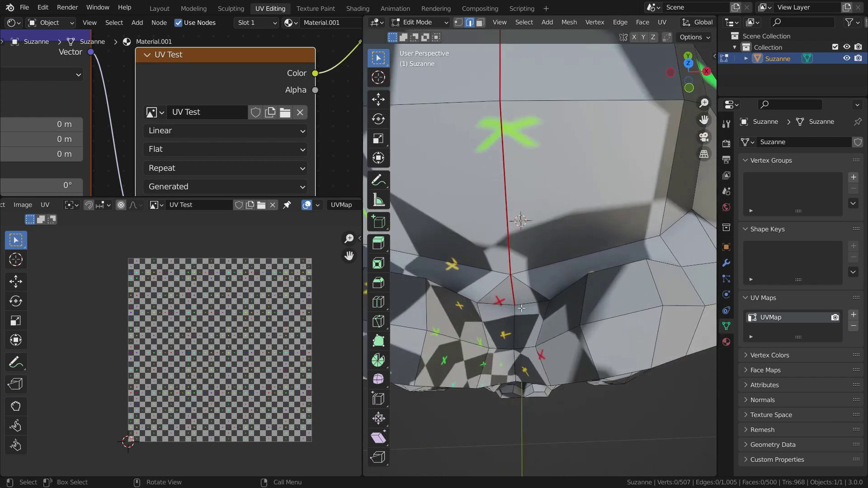
{"action": "middle_click_drag", "start_coordinate": [571, 313], "coordinate": [573, 344]}
{"action": "left_click", "coordinate": [579, 309], "text": "ctrl"}
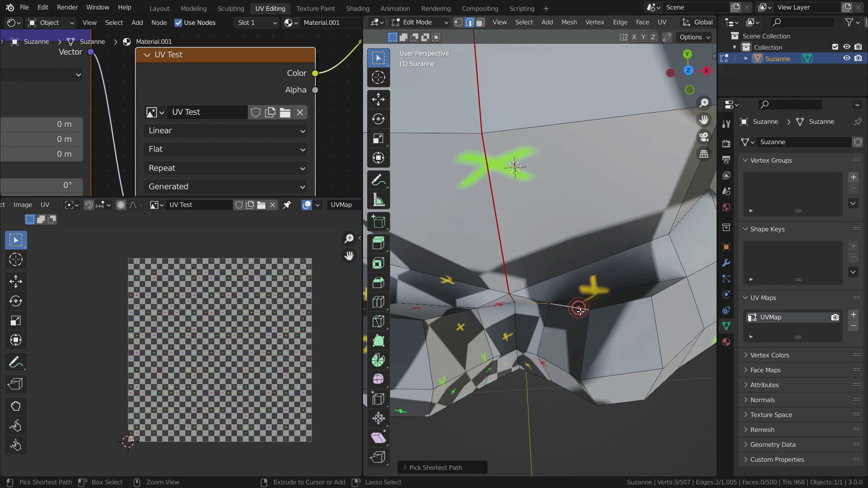
{"action": "middle_click_drag", "start_coordinate": [617, 306], "coordinate": [562, 302]}
{"action": "scroll", "coordinate": [562, 302], "scroll_direction": "down", "scroll_amount": 4}
{"action": "scroll", "coordinate": [636, 351], "scroll_direction": "up", "scroll_amount": 3}
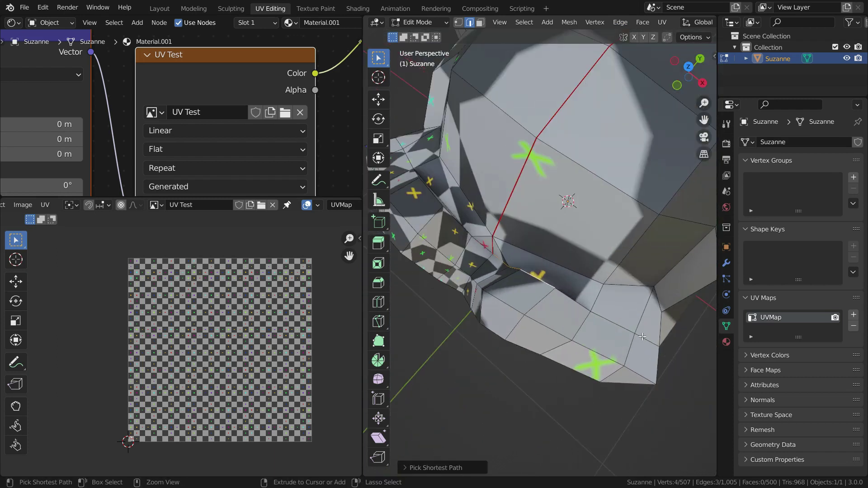
{"action": "left_click", "coordinate": [645, 341], "text": "ctrl"}
{"action": "middle_click_drag", "start_coordinate": [645, 341], "coordinate": [586, 316]}
{"action": "scroll", "coordinate": [587, 315], "scroll_direction": "up", "scroll_amount": 3}
{"action": "left_click", "coordinate": [620, 22]}
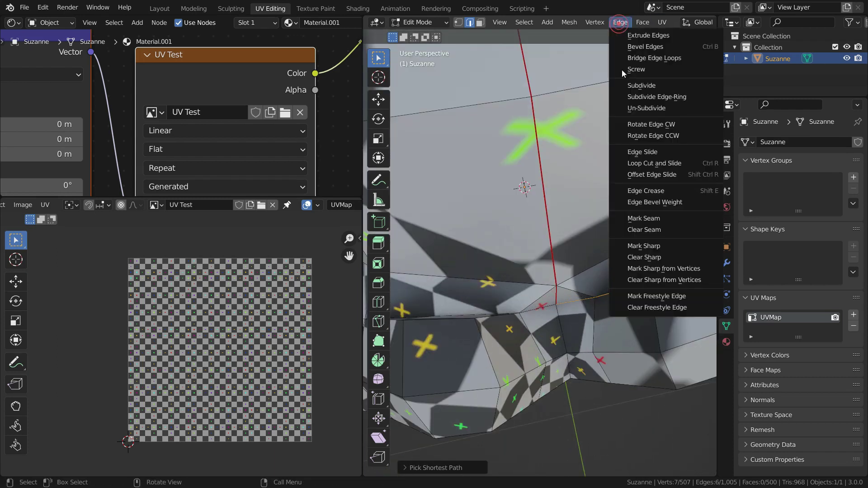
{"action": "left_click", "coordinate": [644, 218]}
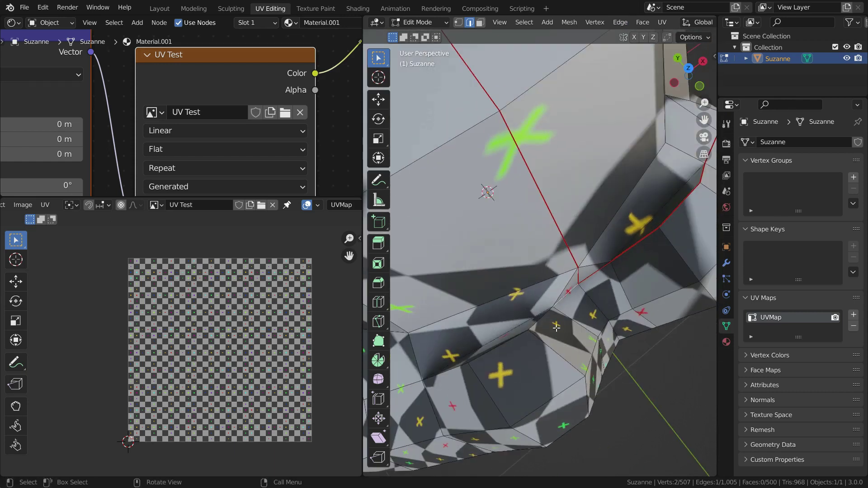
Step: Mark a matching seam along the brow above the monkey's right eye and clear the selection
{"action": "middle_click_drag", "start_coordinate": [534, 353], "coordinate": [561, 390]}
{"action": "left_click", "coordinate": [583, 345], "text": "ctrl"}
{"action": "scroll", "coordinate": [582, 345], "scroll_direction": "down", "scroll_amount": 3}
{"action": "left_click", "coordinate": [618, 25]}
{"action": "left_click", "coordinate": [645, 219]}
{"action": "key", "text": "alt+a"}
Step: Select the whole monkey mesh and unwrap it along the marked seams with the Unwrap operation
{"action": "scroll", "coordinate": [630, 246], "scroll_direction": "down", "scroll_amount": 3}
{"action": "middle_click_drag", "start_coordinate": [542, 276], "coordinate": [651, 300]}
{"action": "scroll", "coordinate": [651, 300], "scroll_direction": "up", "scroll_amount": 2}
{"action": "scroll", "coordinate": [453, 186], "scroll_direction": "down", "scroll_amount": 2}
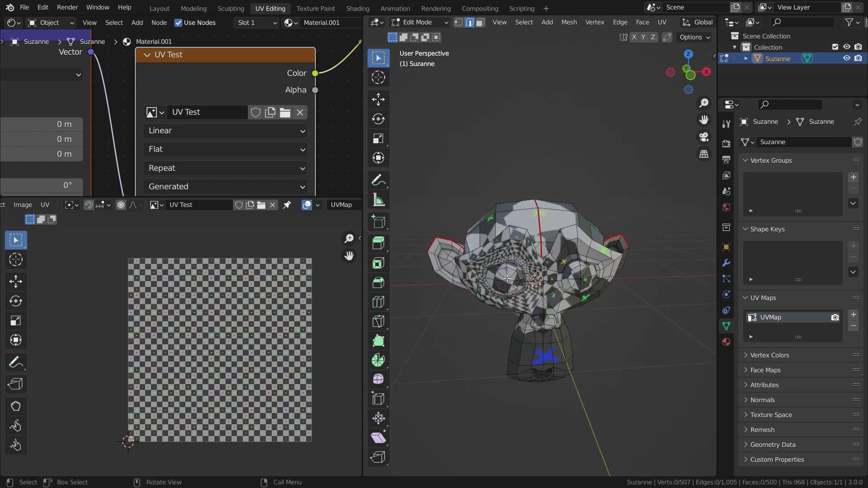
{"action": "middle_click_drag", "start_coordinate": [452, 186], "coordinate": [525, 215]}
{"action": "key", "text": "a"}
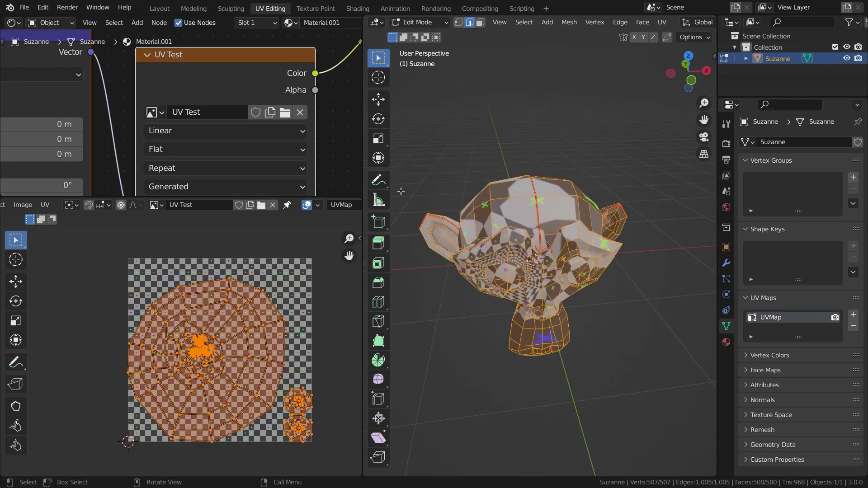
{"action": "key", "text": "u"}
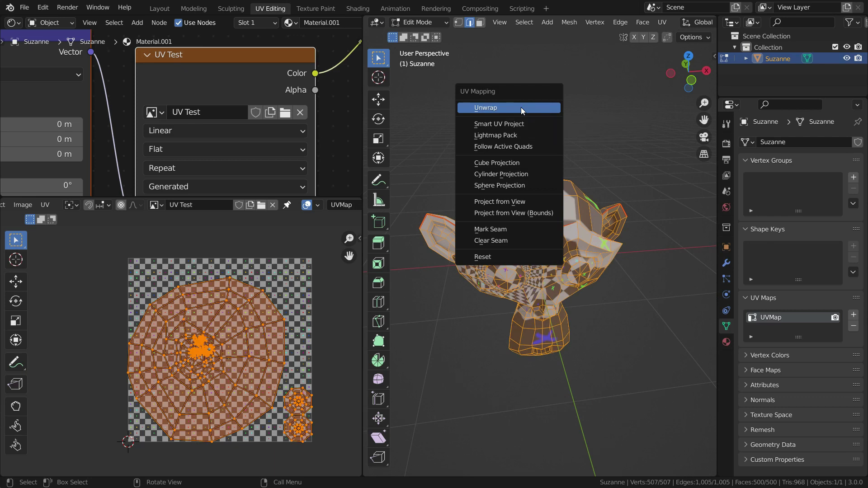
{"action": "left_click", "coordinate": [521, 108]}
Step: Enlarge the UV editor and set the unwrap margin to 0.215 to space the UV islands apart
{"action": "scroll", "coordinate": [172, 336], "scroll_direction": "up", "scroll_amount": 2}
{"action": "scroll", "coordinate": [162, 323], "scroll_direction": "down", "scroll_amount": 2}
{"action": "left_click_drag", "start_coordinate": [181, 198], "coordinate": [181, 129]}
{"action": "scroll", "coordinate": [167, 268], "scroll_direction": "up", "scroll_amount": 2}
{"action": "scroll", "coordinate": [190, 261], "scroll_direction": "down", "scroll_amount": 1}
{"action": "left_click", "coordinate": [420, 468]}
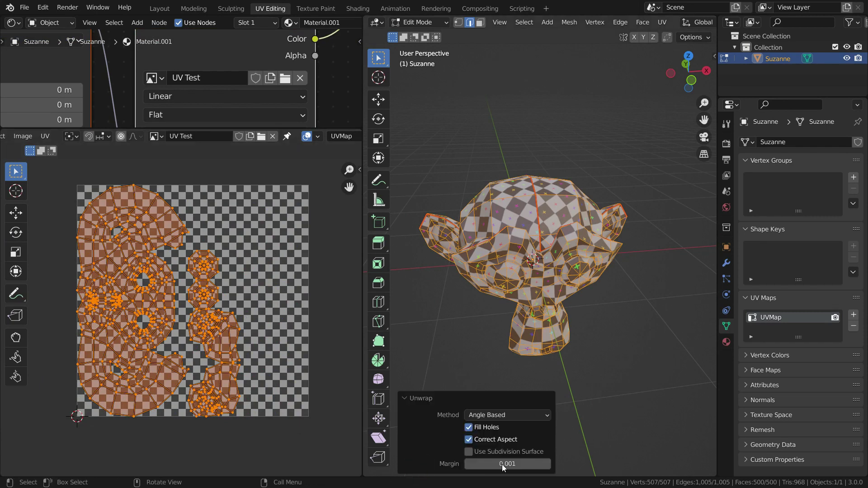
{"action": "left_click_drag", "start_coordinate": [472, 466], "coordinate": [491, 466]}
{"action": "scroll", "coordinate": [216, 286], "scroll_direction": "up", "scroll_amount": 2}
{"action": "scroll", "coordinate": [212, 293], "scroll_direction": "down", "scroll_amount": 2}
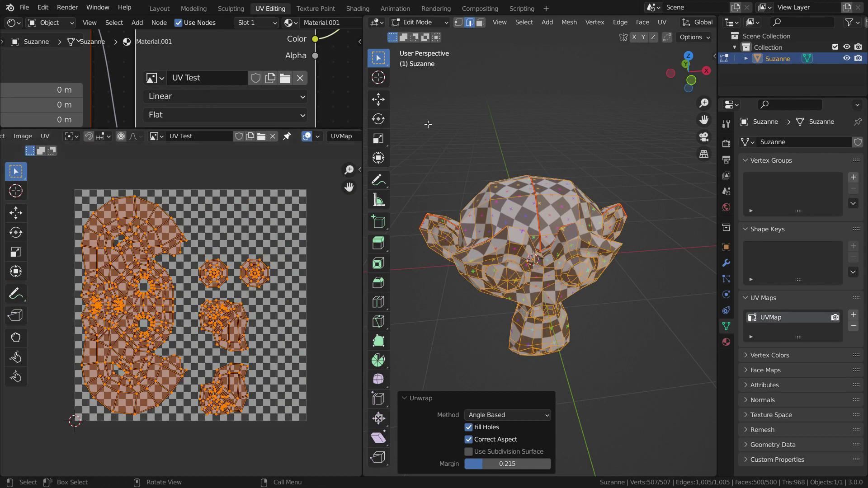
Step: Switch the UV editor to island selection and select the head, ear and eye islands one at a time, finishing on the head island
{"action": "scroll", "coordinate": [55, 142], "scroll_direction": "up", "scroll_amount": 5}
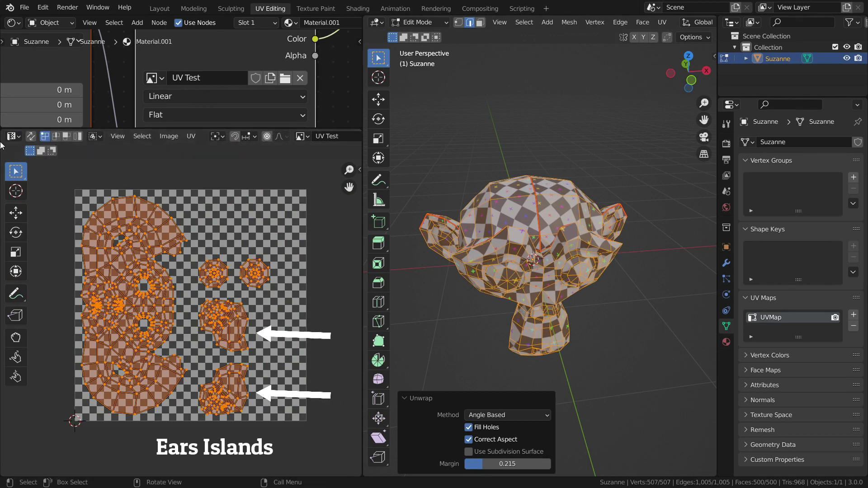
{"action": "left_click", "coordinate": [78, 136]}
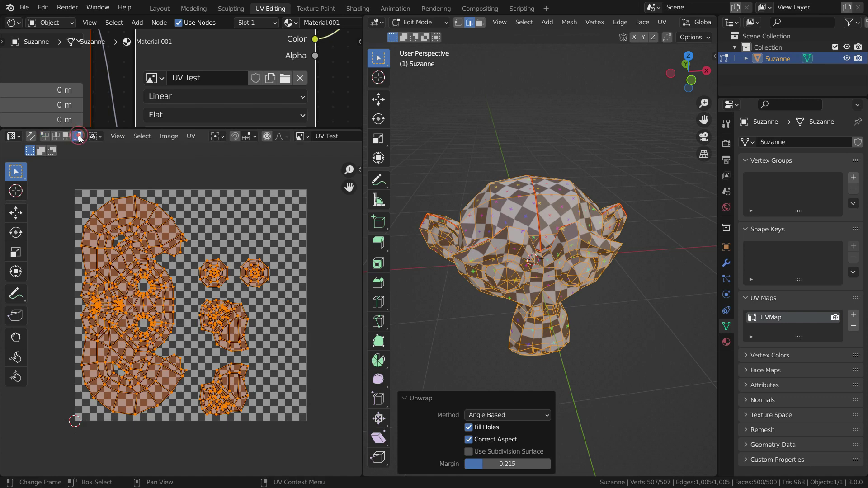
{"action": "left_click", "coordinate": [192, 171]}
{"action": "left_click", "coordinate": [136, 276]}
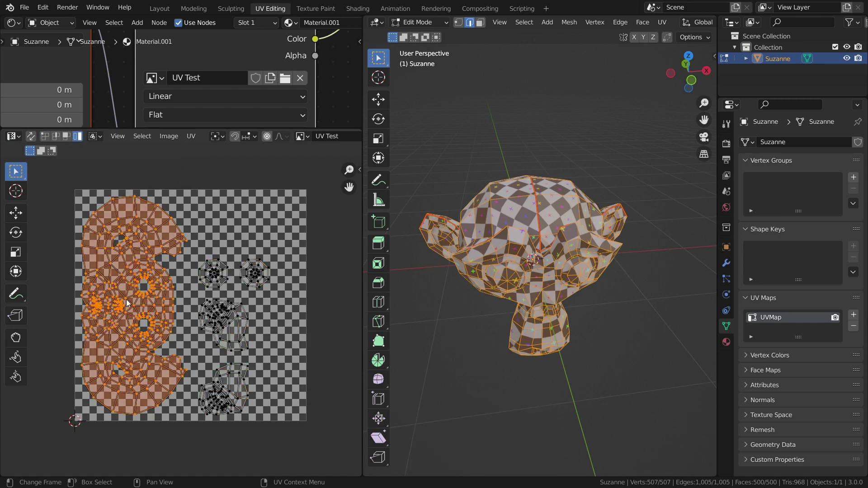
{"action": "left_click", "coordinate": [222, 389]}
{"action": "left_click", "coordinate": [224, 324]}
{"action": "left_click", "coordinate": [255, 272]}
{"action": "left_click", "coordinate": [214, 273]}
{"action": "left_click", "coordinate": [171, 297]}
{"action": "left_click", "coordinate": [216, 319]}
{"action": "left_click", "coordinate": [135, 277]}
Step: Try to move and rotate the head island in the UV editor
{"action": "key", "text": "g"}
{"action": "right_click", "coordinate": [312, 264]}
{"action": "key", "text": "r"}
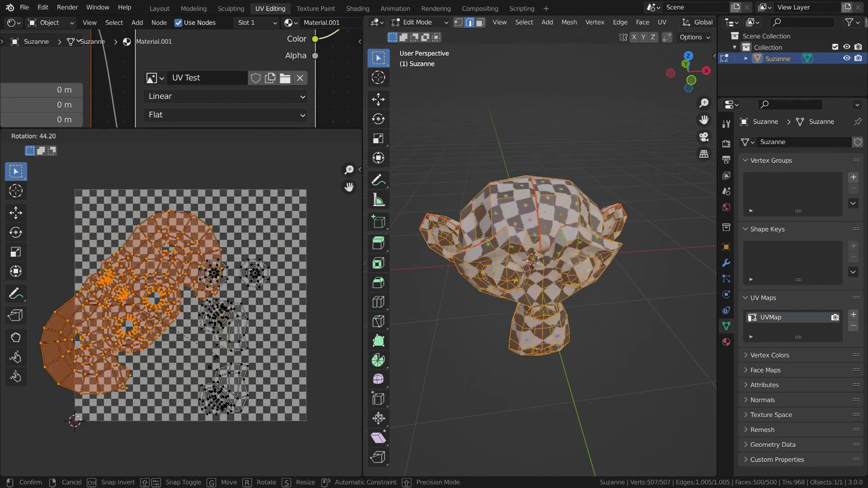
{"action": "right_click", "coordinate": [230, 232]}
Step: Scale up the head island beyond the bounds of the UV Test image and inspect the denser checker pattern on the monkey
{"action": "key", "text": "s"}
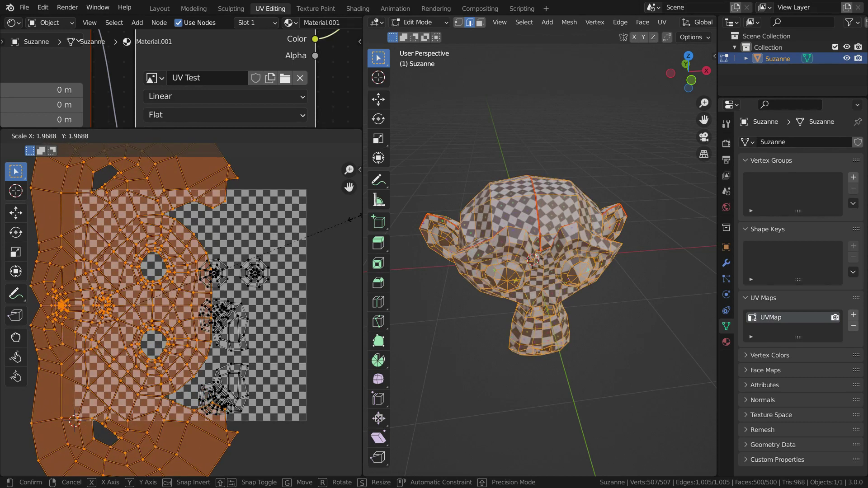
{"action": "left_click", "coordinate": [323, 228]}
{"action": "scroll", "coordinate": [224, 296], "scroll_direction": "down", "scroll_amount": 1}
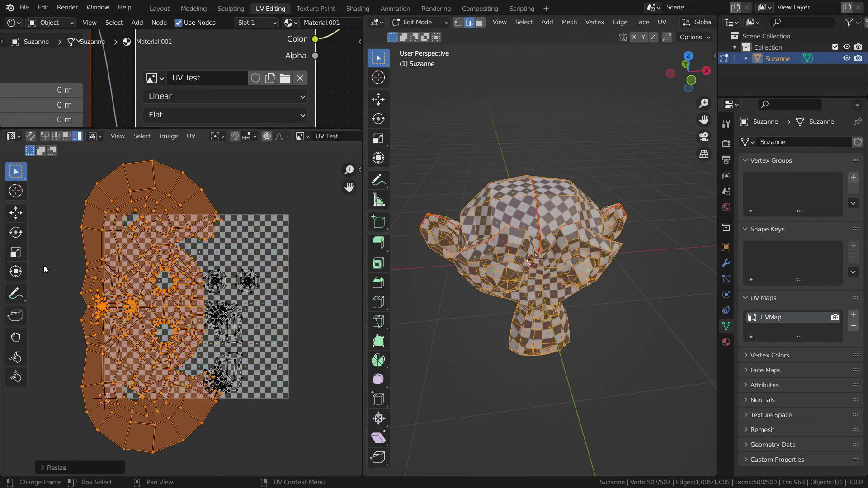
{"action": "scroll", "coordinate": [521, 242], "scroll_direction": "up", "scroll_amount": 2}
{"action": "middle_click_drag", "start_coordinate": [510, 226], "coordinate": [532, 196]}
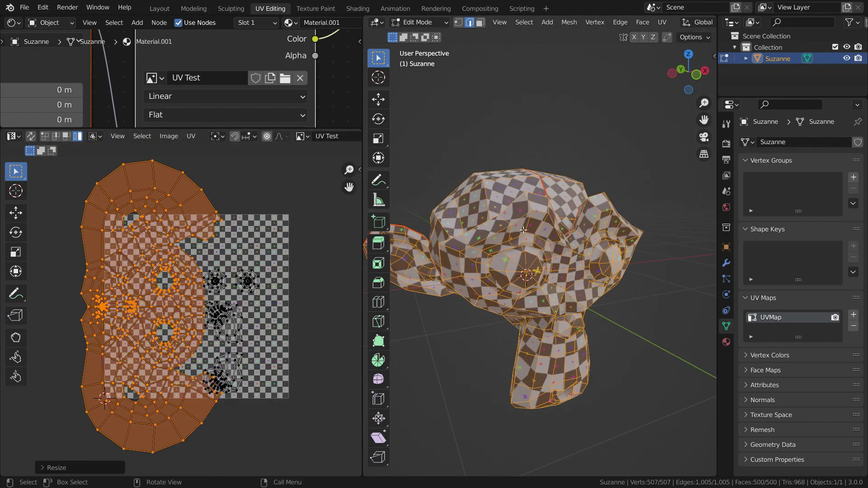
Step: Enlarge the Shader Editor and try changing the X, Y and Z scale of the Mapping node together
{"action": "left_click_drag", "start_coordinate": [170, 127], "coordinate": [170, 248]}
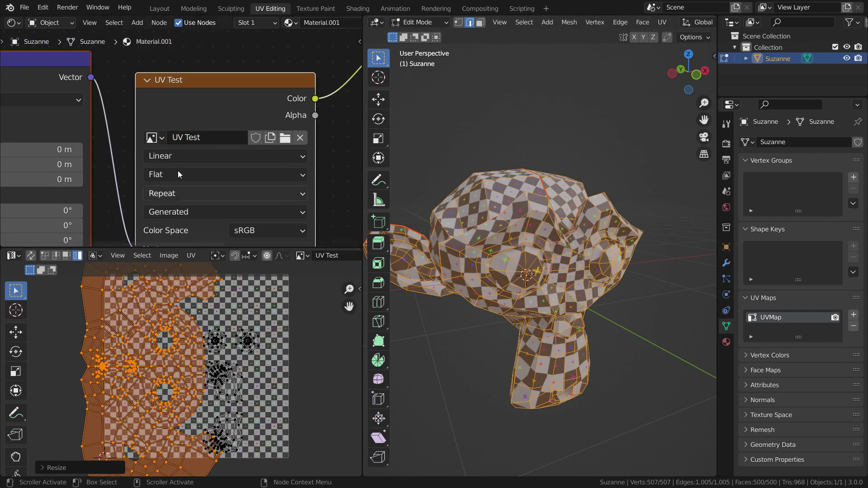
{"action": "scroll", "coordinate": [218, 131], "scroll_direction": "down", "scroll_amount": 3}
{"action": "scroll", "coordinate": [99, 175], "scroll_direction": "up", "scroll_amount": 4}
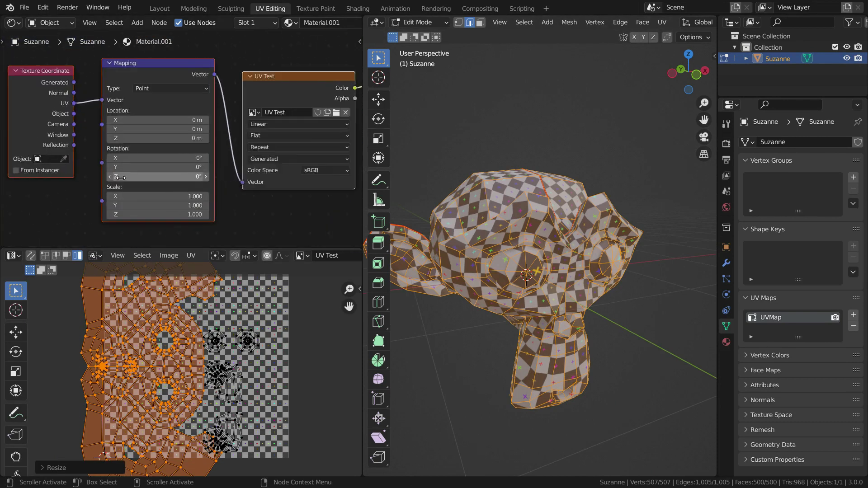
{"action": "mouse_move", "coordinate": [171, 202]}
{"action": "left_mouse_down"}
{"action": "mouse_move", "coordinate": [222, 202]}
{"action": "mouse_move", "coordinate": [173, 215]}
{"action": "left_mouse_up"}
Step: Reset the Mapping node's X, Y and Z scale to 1 and enlarge the UV editor again
{"action": "left_click_drag", "start_coordinate": [170, 227], "coordinate": [211, 228]}
{"action": "key", "text": "Return"}
{"action": "left_click", "coordinate": [211, 211]}
{"action": "type", "text": "1"}
{"action": "key", "text": "Return"}
{"action": "left_click", "coordinate": [211, 201]}
{"action": "type", "text": "1"}
{"action": "key", "text": "Return"}
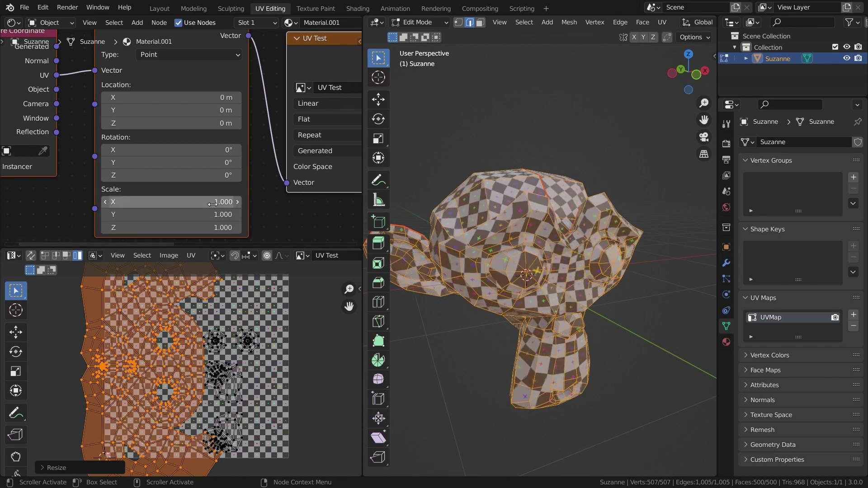
{"action": "scroll", "coordinate": [201, 160], "scroll_direction": "down", "scroll_amount": 5}
{"action": "left_click_drag", "start_coordinate": [234, 248], "coordinate": [245, 115]}
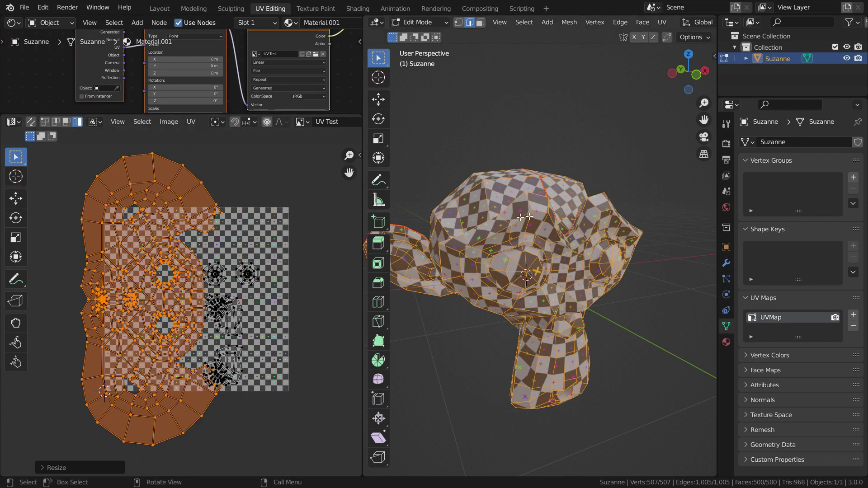
Step: Switch the mesh to vertex select mode, enable UV Sync Selection in the UV editor, and clear the selection
{"action": "scroll", "coordinate": [583, 210], "scroll_direction": "down", "scroll_amount": 4}
{"action": "scroll", "coordinate": [556, 239], "scroll_direction": "up", "scroll_amount": 4}
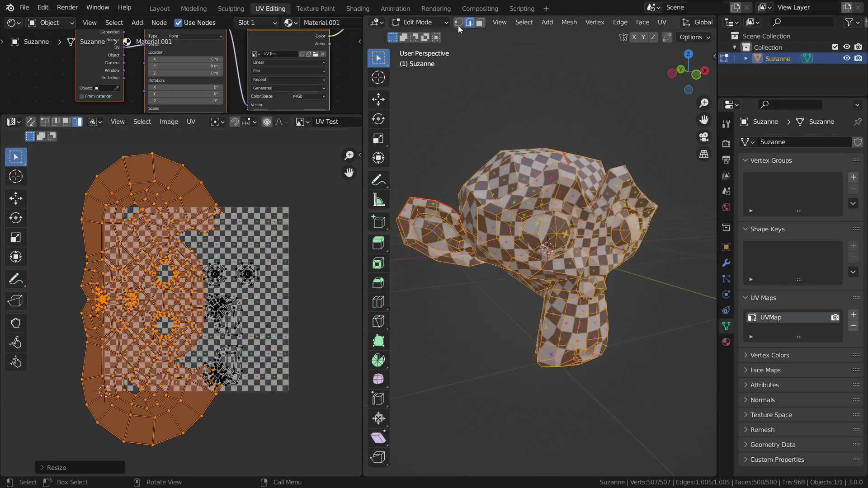
{"action": "middle_click_drag", "start_coordinate": [549, 255], "coordinate": [531, 258]}
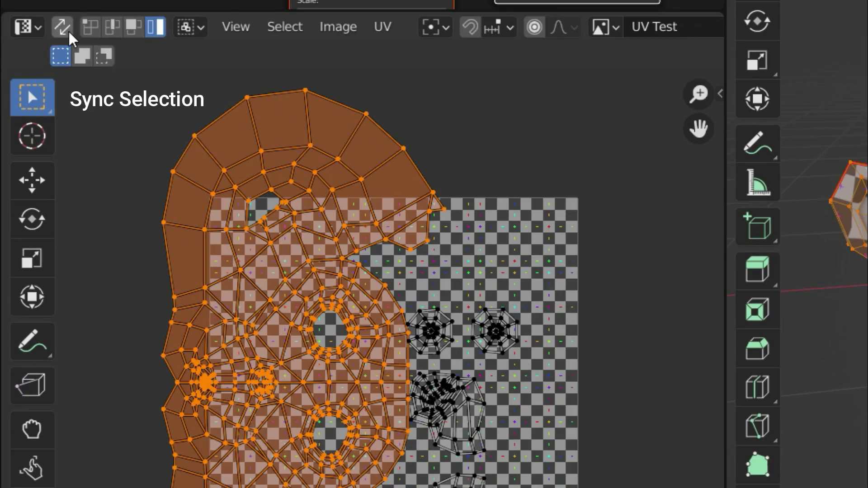
{"action": "left_click", "coordinate": [63, 28]}
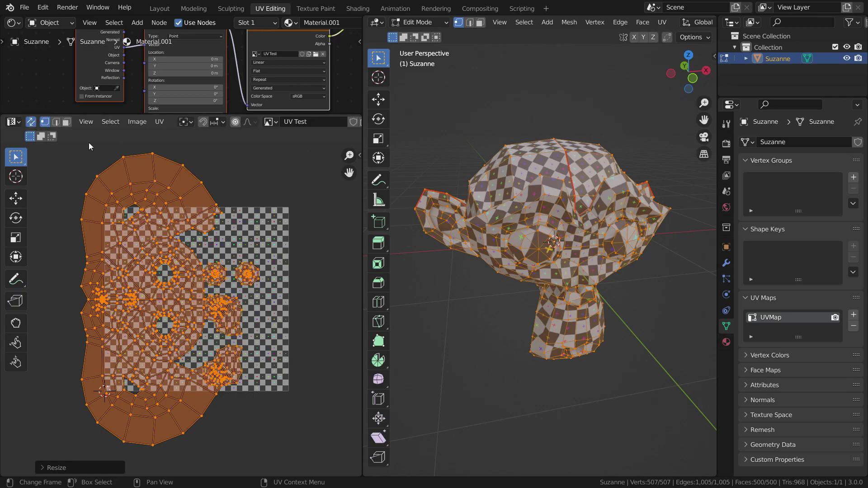
{"action": "left_click", "coordinate": [224, 154]}
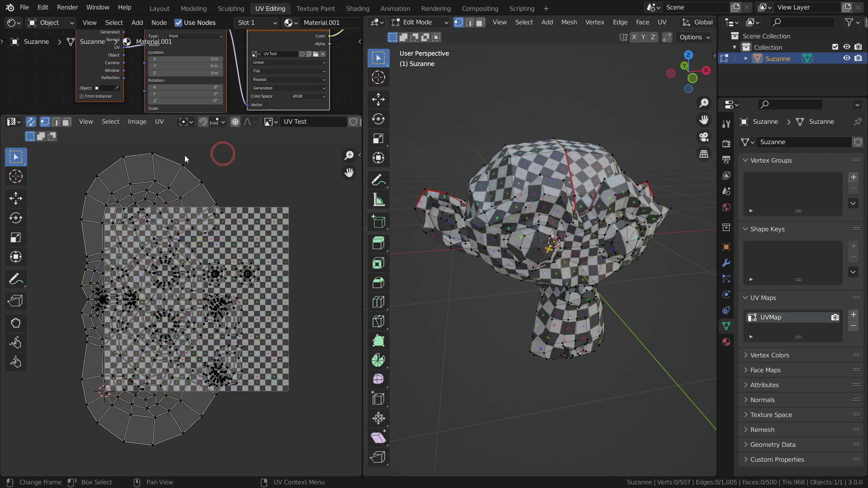
Step: Box-select part of the head island and the eye islands in the UV editor, and examine the corresponding vertices on the monkey
{"action": "left_click_drag", "start_coordinate": [68, 207], "coordinate": [138, 279]}
{"action": "middle_click_drag", "start_coordinate": [474, 267], "coordinate": [553, 234]}
{"action": "middle_click_drag", "start_coordinate": [515, 284], "coordinate": [540, 269]}
{"action": "left_click", "coordinate": [307, 361]}
{"action": "left_click_drag", "start_coordinate": [193, 244], "coordinate": [264, 287]}
{"action": "middle_click_drag", "start_coordinate": [588, 226], "coordinate": [624, 225]}
{"action": "left_click", "coordinate": [476, 328]}
{"action": "mouse_move", "coordinate": [500, 265]}
{"action": "middle_mouse_down"}
{"action": "mouse_move", "coordinate": [516, 296]}
{"action": "mouse_move", "coordinate": [510, 278]}
{"action": "middle_mouse_up"}
{"action": "scroll", "coordinate": [510, 278], "scroll_direction": "up", "scroll_amount": 2}
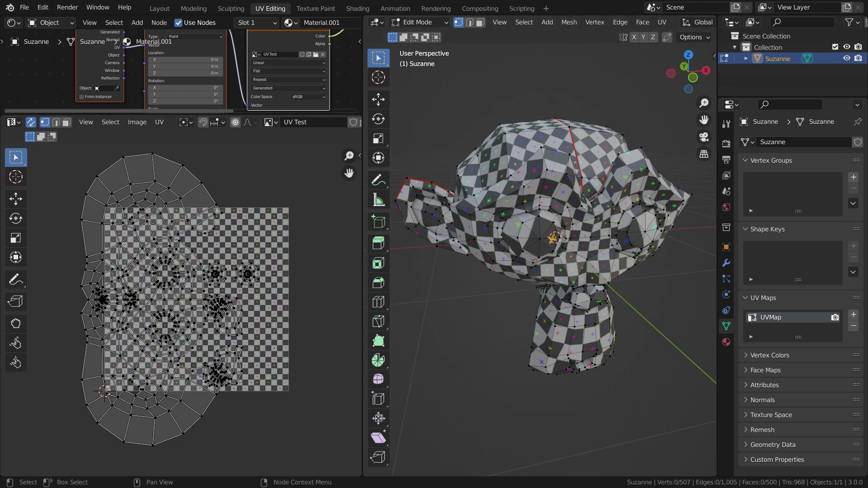
Step: Expand the UV editor over the Shader Editor, and select the linked geometry of the monkey's right eye with Seam as the delimiter
{"action": "left_click_drag", "start_coordinate": [361, 116], "coordinate": [204, 74]}
{"action": "scroll", "coordinate": [213, 234], "scroll_direction": "up", "scroll_amount": 1}
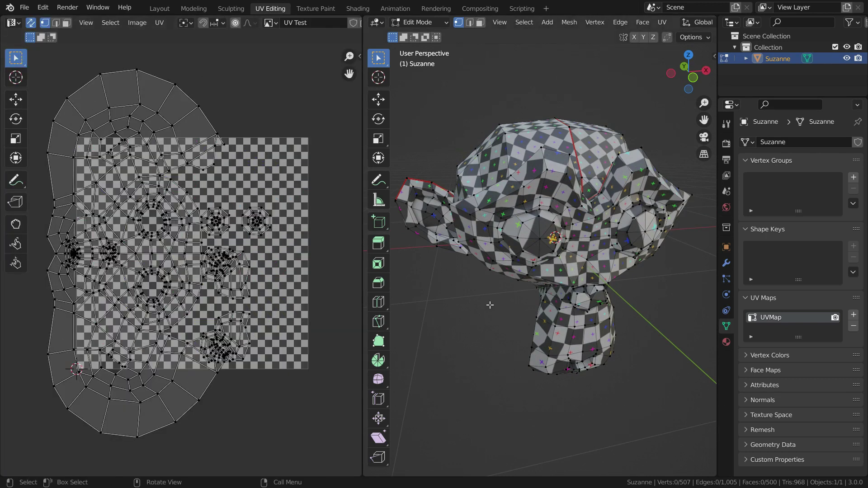
{"action": "key", "text": "l"}
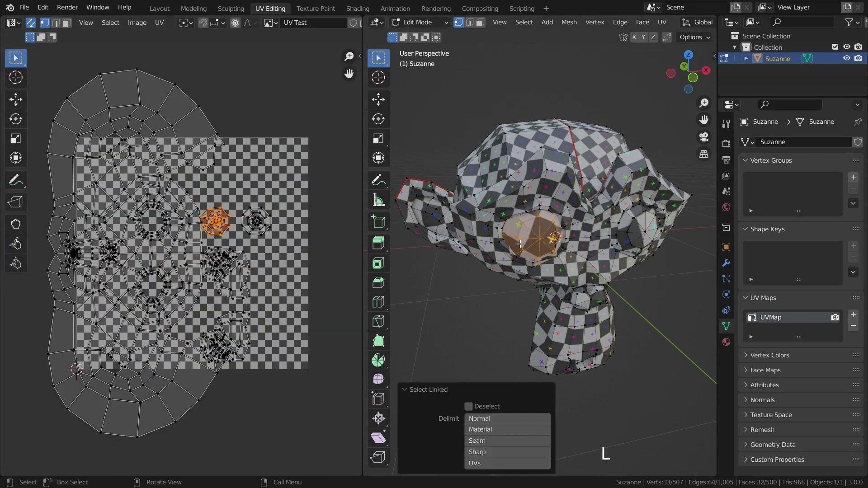
{"action": "left_click", "coordinate": [497, 440]}
{"action": "scroll", "coordinate": [533, 271], "scroll_direction": "down", "scroll_amount": 2}
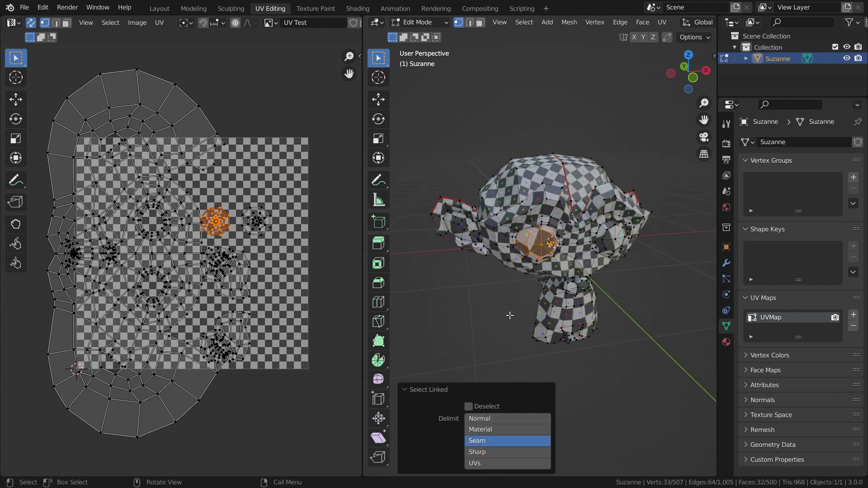
Step: Clear the eye selection and use Select Linked on other parts of the monkey to examine their seam-bounded islands
{"action": "left_click", "coordinate": [510, 315]}
{"action": "scroll", "coordinate": [465, 276], "scroll_direction": "up", "scroll_amount": 2}
{"action": "key", "text": "l"}
{"action": "middle_click_drag", "start_coordinate": [461, 211], "coordinate": [588, 267]}
{"action": "key", "text": "l"}
Step: Clear the selection and switch the mesh to face select mode
{"action": "scroll", "coordinate": [571, 259], "scroll_direction": "down", "scroll_amount": 6}
{"action": "scroll", "coordinate": [571, 259], "scroll_direction": "up", "scroll_amount": 3}
{"action": "left_click", "coordinate": [596, 300]}
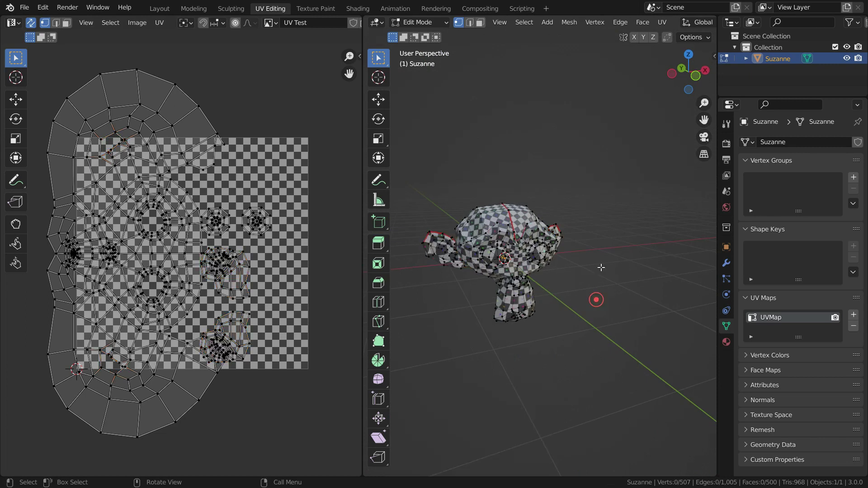
{"action": "left_click", "coordinate": [479, 22]}
{"action": "scroll", "coordinate": [516, 206], "scroll_direction": "up", "scroll_amount": 3}
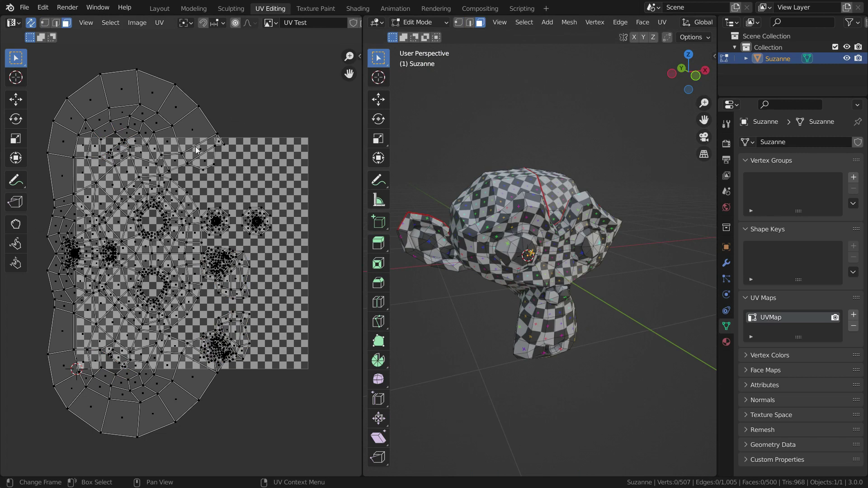
Step: Move the linked UV islands of the monkey's left eye and left ear onto the large head island, then clear the selection
{"action": "key", "text": "l"}
{"action": "key", "text": "g"}
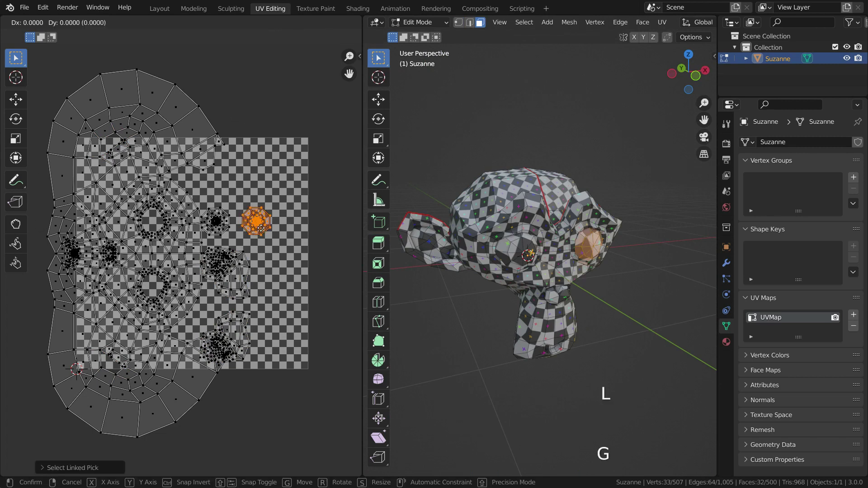
{"action": "left_click", "coordinate": [114, 231]}
{"action": "key", "text": "l"}
{"action": "key", "text": "g"}
{"action": "left_click", "coordinate": [265, 332]}
{"action": "left_click", "coordinate": [265, 332]}
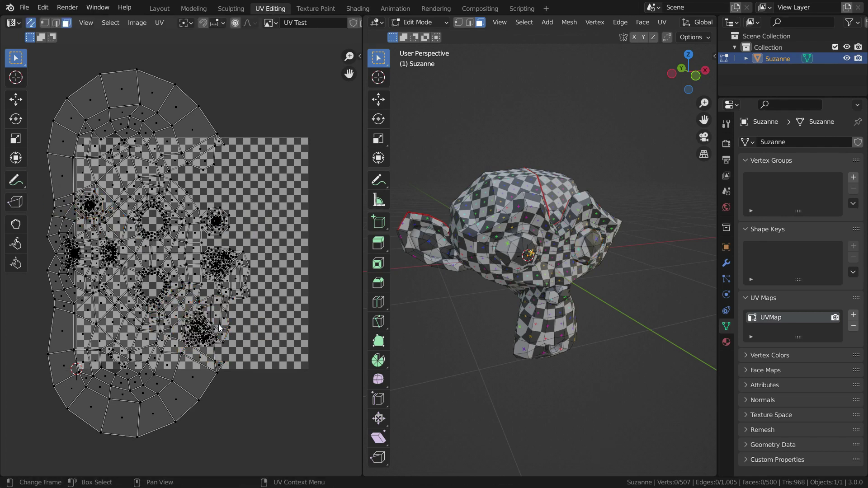
{"action": "key", "text": "l"}
{"action": "key", "text": "g"}
{"action": "left_click", "coordinate": [133, 300]}
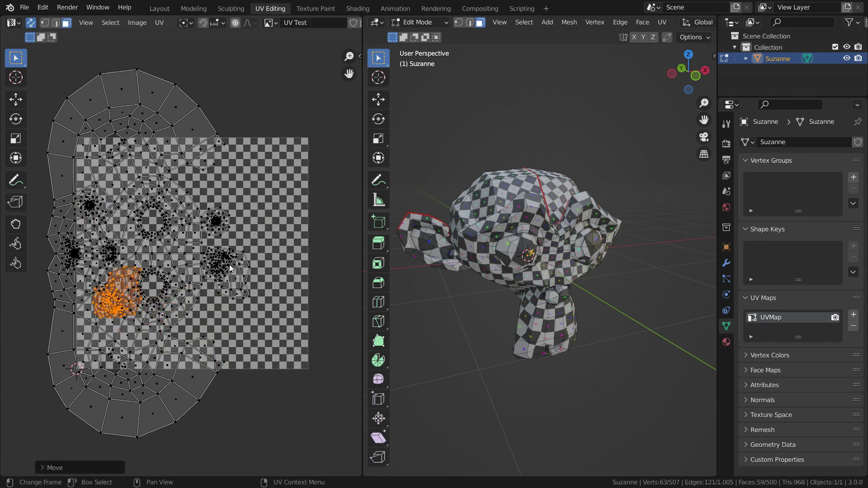
{"action": "left_click", "coordinate": [267, 311]}
Step: Move the UV islands of the monkey's right ear and right eye so they overlap the head island
{"action": "key", "text": "l"}
{"action": "key", "text": "g"}
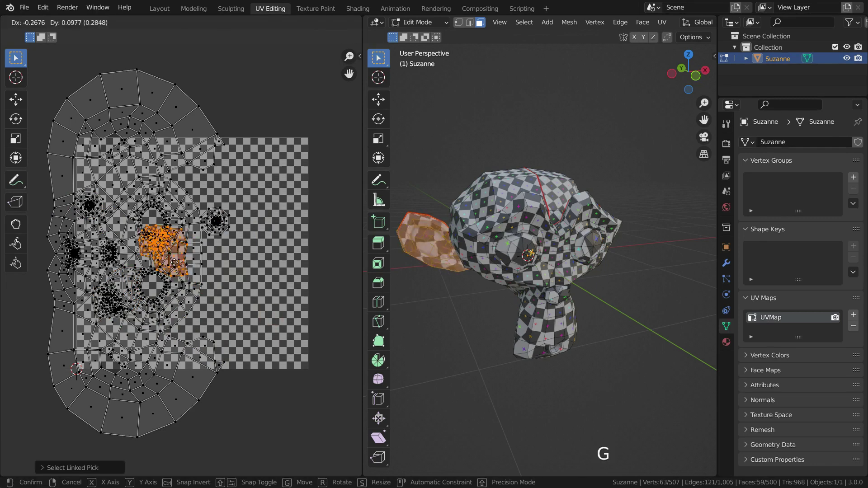
{"action": "left_click", "coordinate": [153, 263]}
{"action": "left_click", "coordinate": [223, 228]}
{"action": "key", "text": "l"}
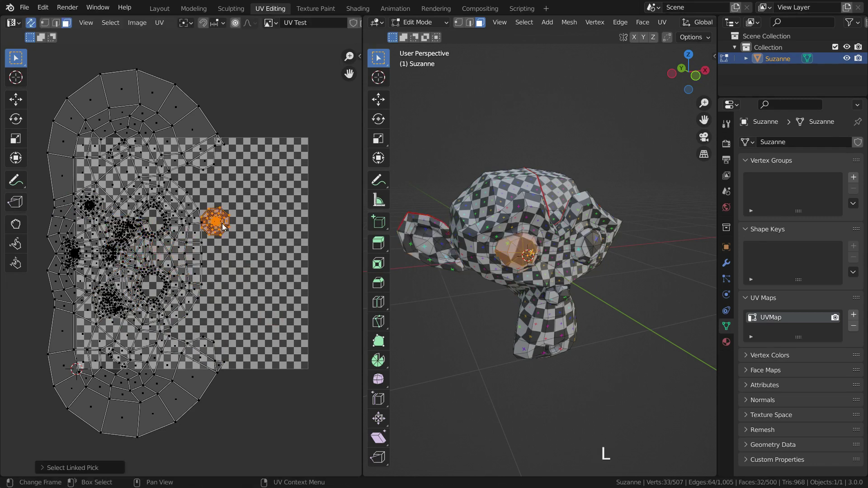
{"action": "key", "text": "g"}
{"action": "left_click", "coordinate": [131, 254]}
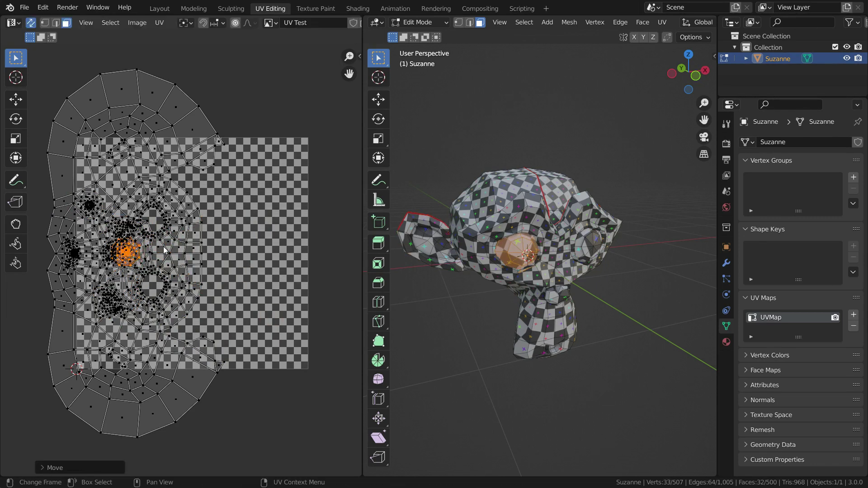
Step: Select all UV faces and arrange the overlapping islands inside the UV square with Pack Islands
{"action": "scroll", "coordinate": [108, 216], "scroll_direction": "down", "scroll_amount": 1}
{"action": "key", "text": "a"}
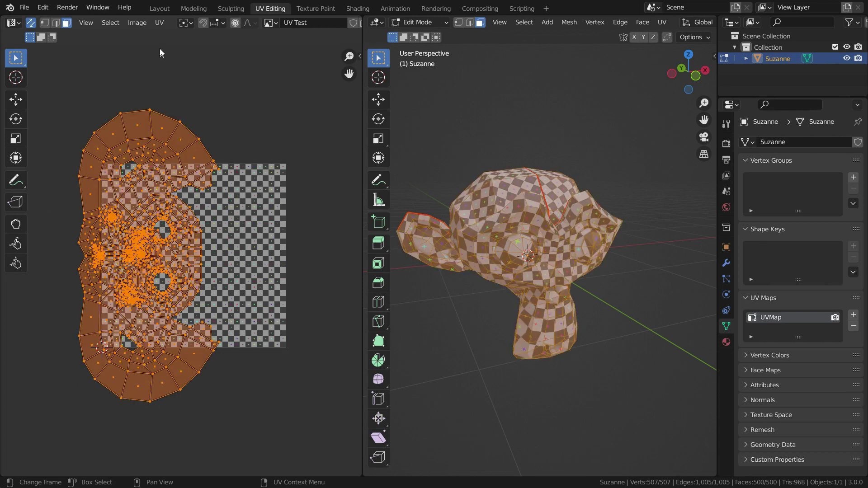
{"action": "left_click", "coordinate": [159, 23]}
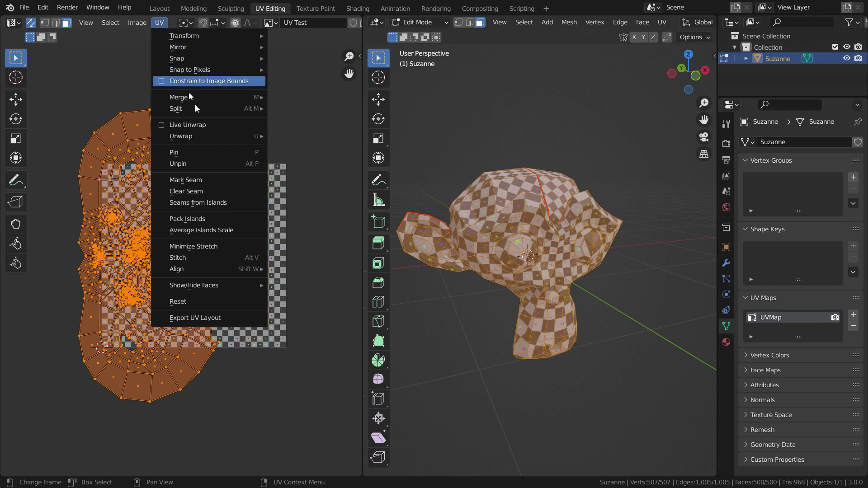
{"action": "left_click", "coordinate": [192, 219]}
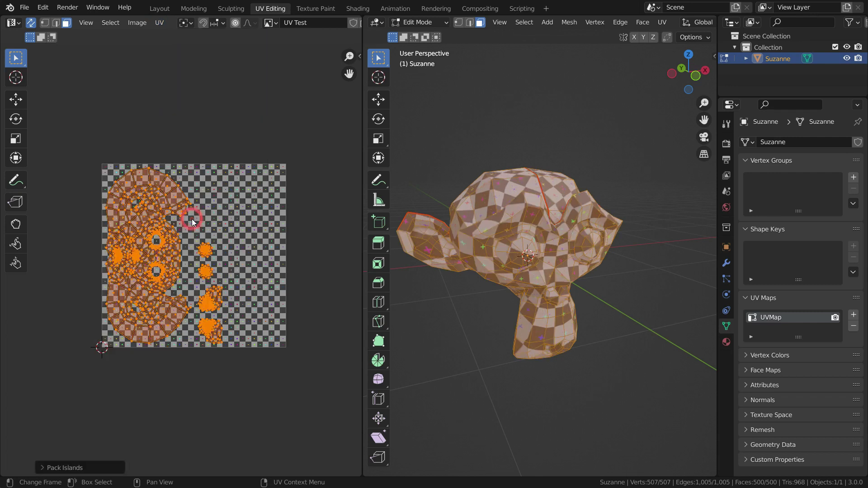
Step: Reselect the whole UV layout and examine the packed islands and the checker pattern on the monkey
{"action": "scroll", "coordinate": [172, 286], "scroll_direction": "up", "scroll_amount": 2}
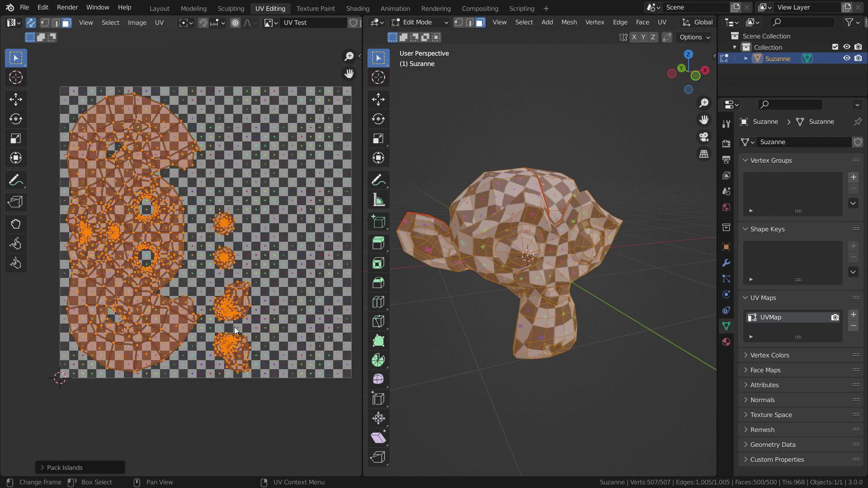
{"action": "left_click", "coordinate": [196, 372]}
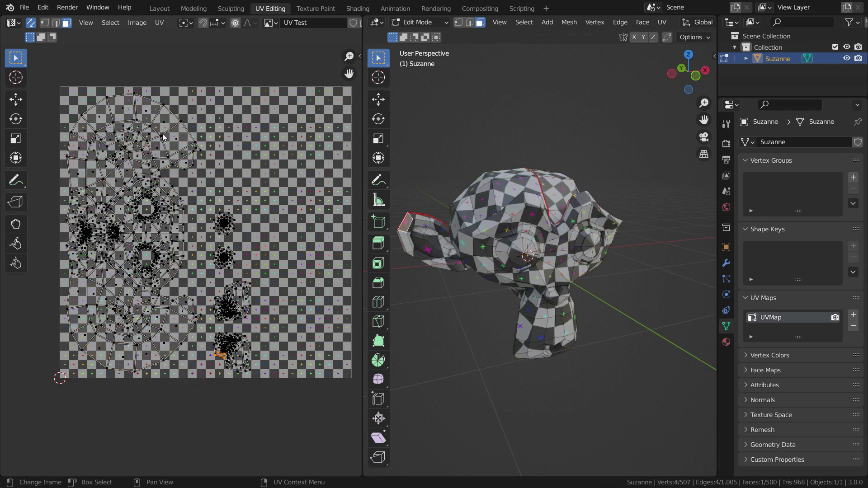
{"action": "key", "text": "a"}
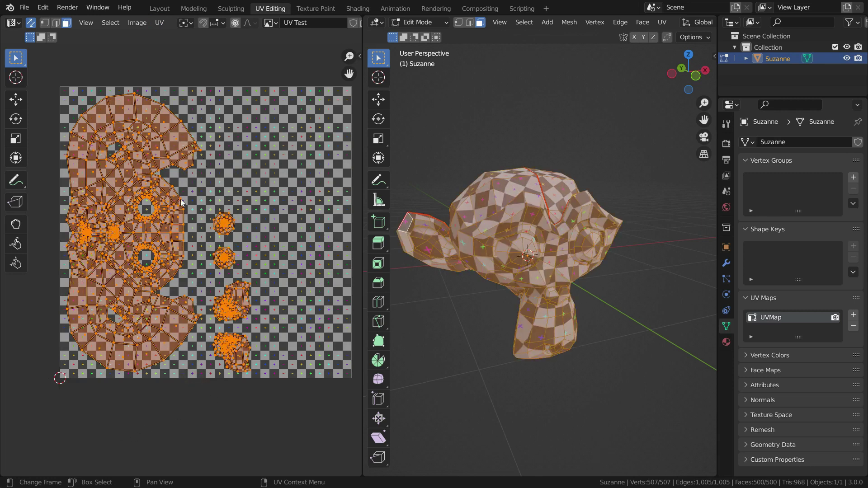
{"action": "middle_click_drag", "start_coordinate": [479, 287], "coordinate": [488, 304]}
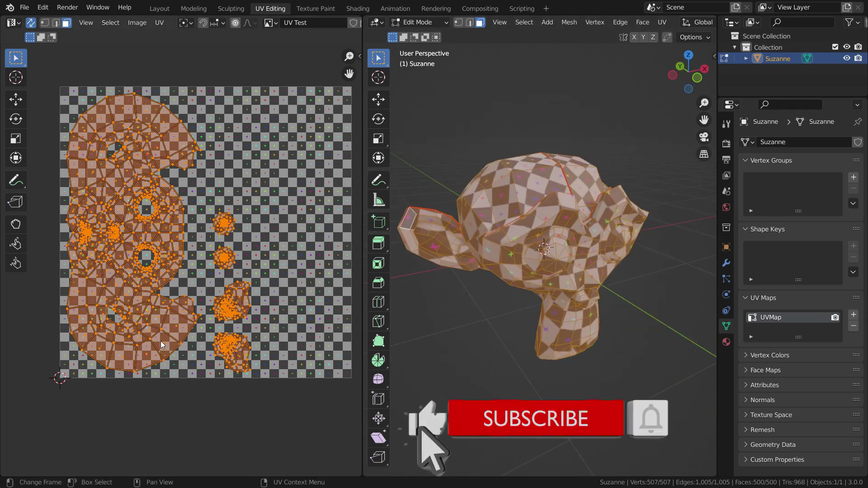
{"action": "middle_click_drag", "start_coordinate": [252, 199], "coordinate": [234, 206]}
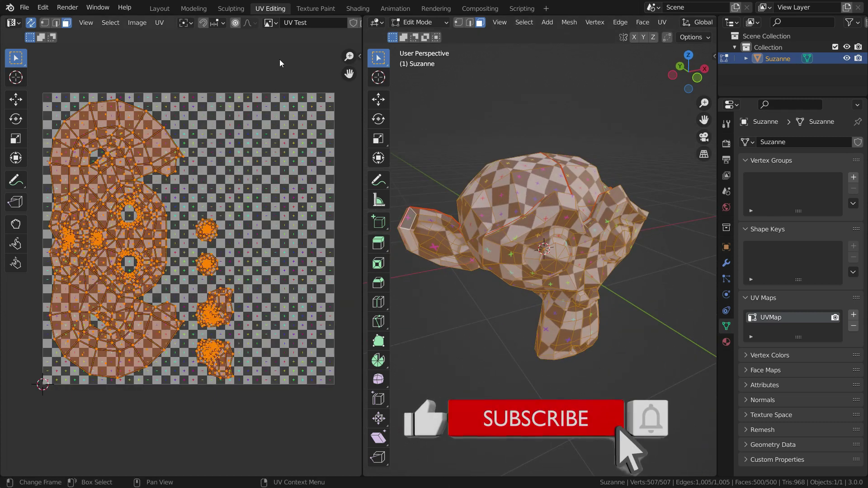